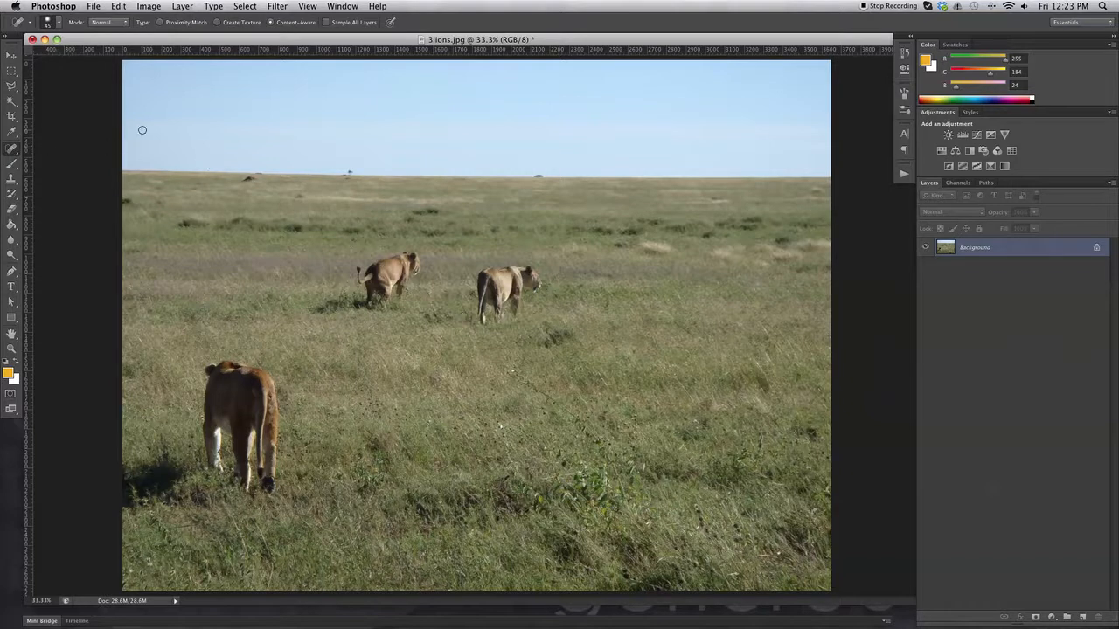
# Activate the Content-Aware Move Tool with the mode set to Move and the adaptation set to Medium
pyautogui.click(12, 151)
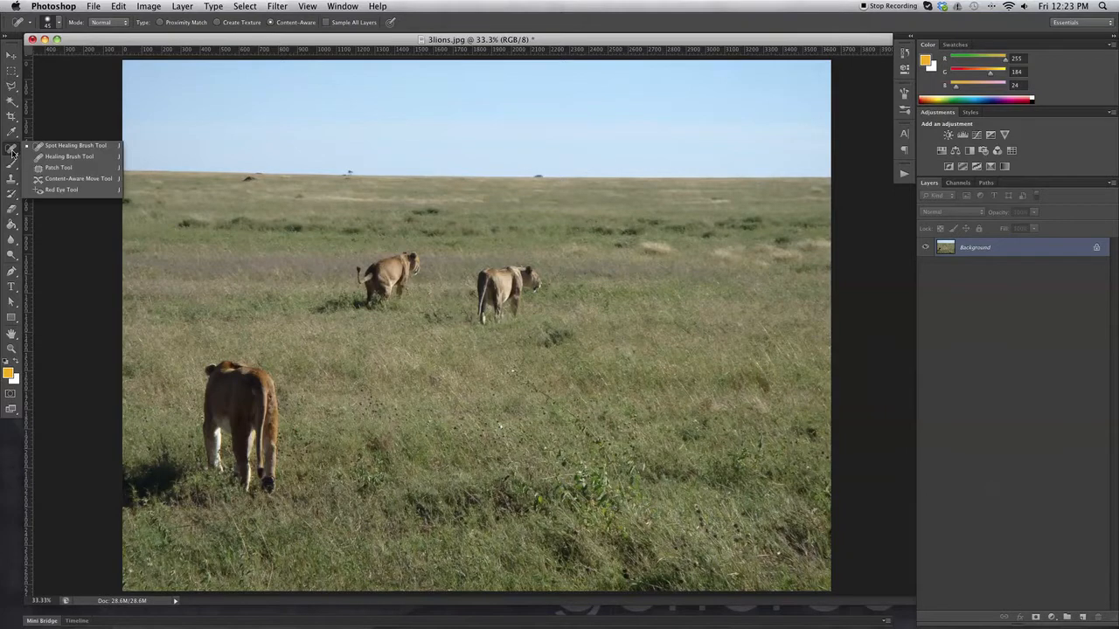
pyautogui.click(97, 180)
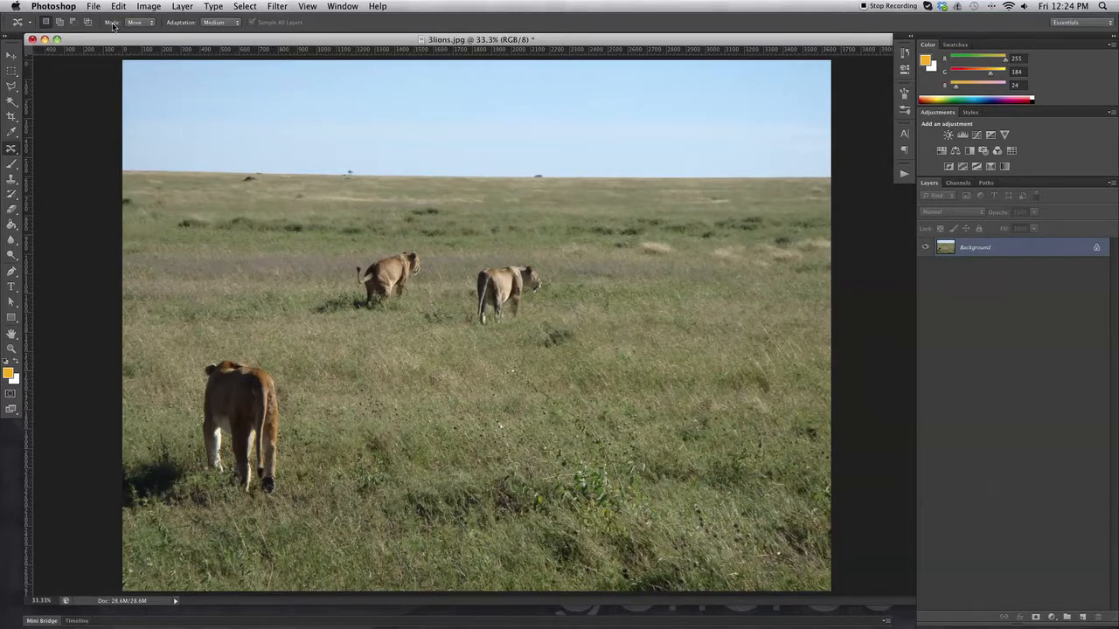
pyautogui.click(150, 24)
pyautogui.click(145, 26)
pyautogui.click(222, 25)
pyautogui.click(222, 26)
pyautogui.click(222, 24)
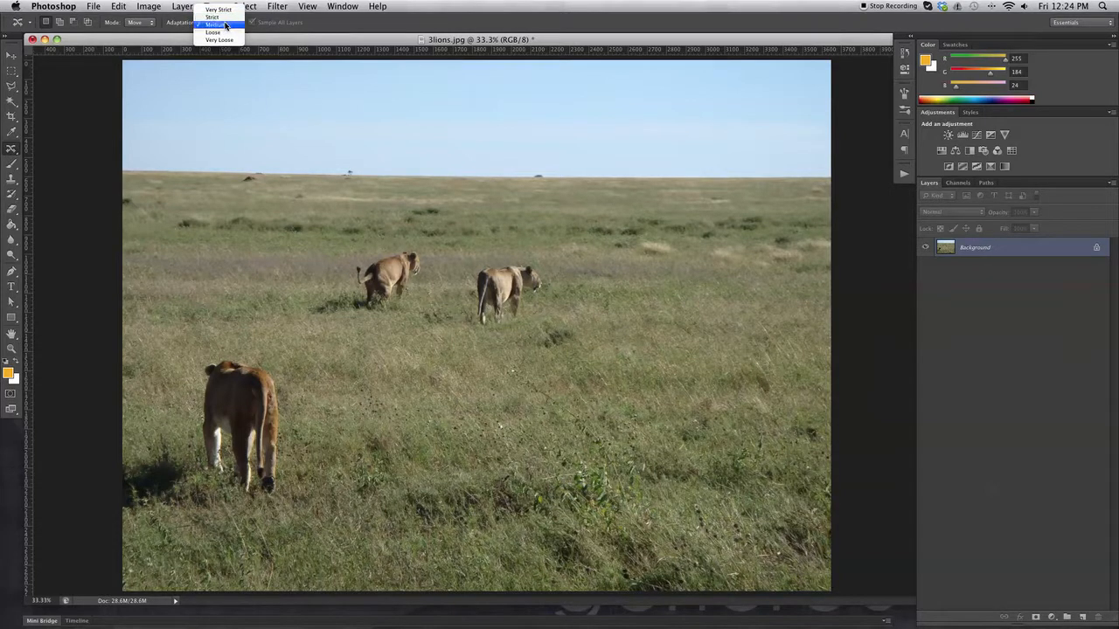
pyautogui.click(224, 27)
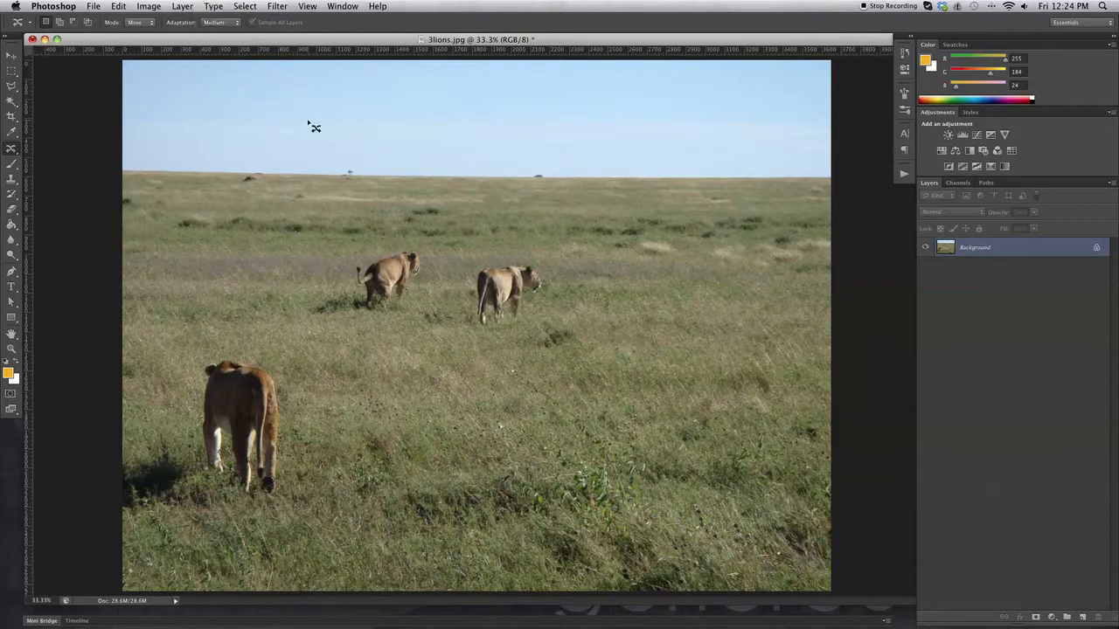
# Draw a loose Content-Aware Move selection around the more rightward of the two distant lions
pyautogui.click(11, 350)
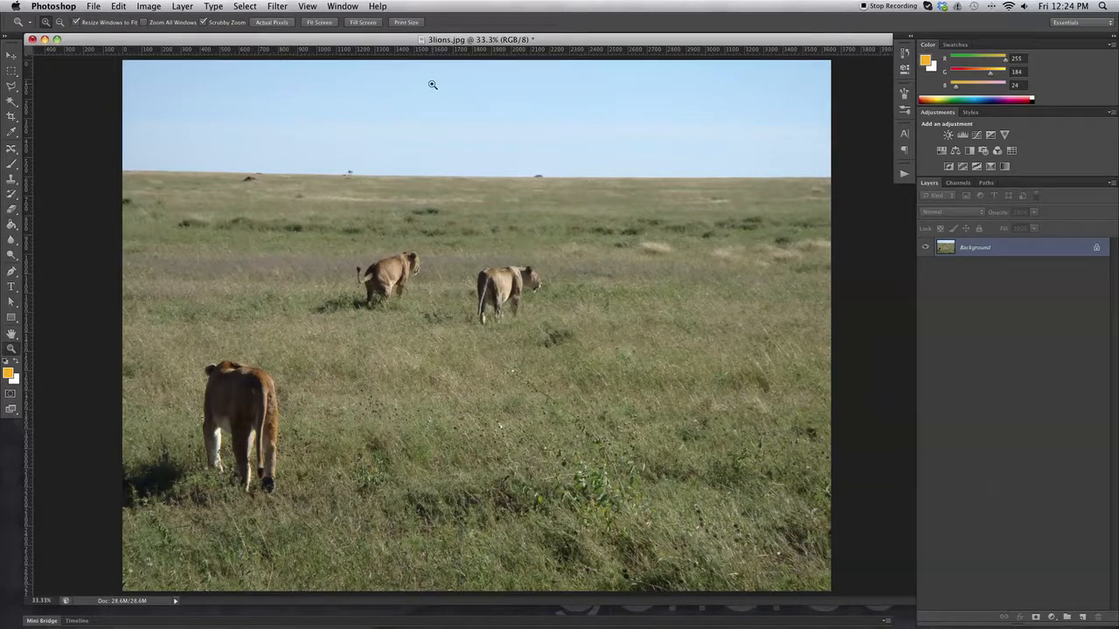
pyautogui.click(12, 149)
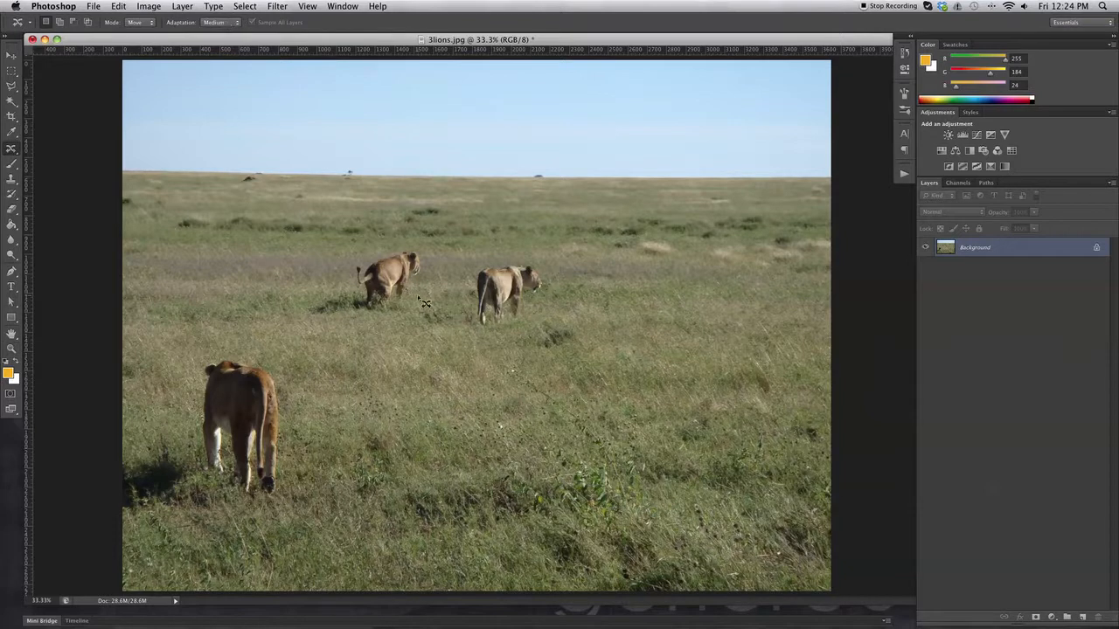
pyautogui.click(11, 347)
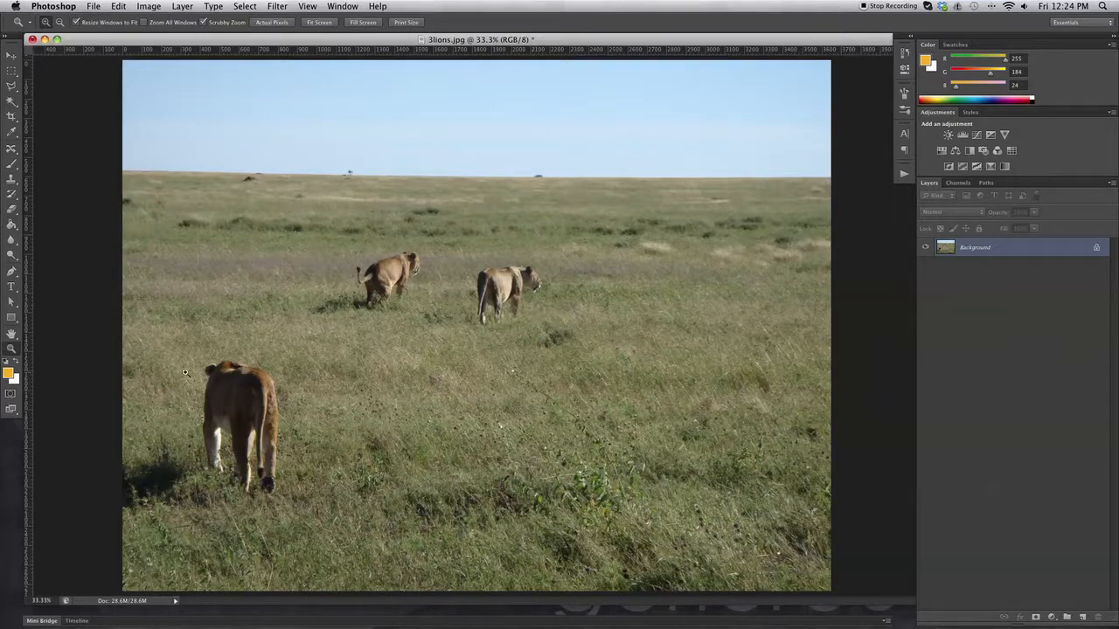
pyautogui.moveTo(498, 262); pyautogui.dragTo(541, 325)
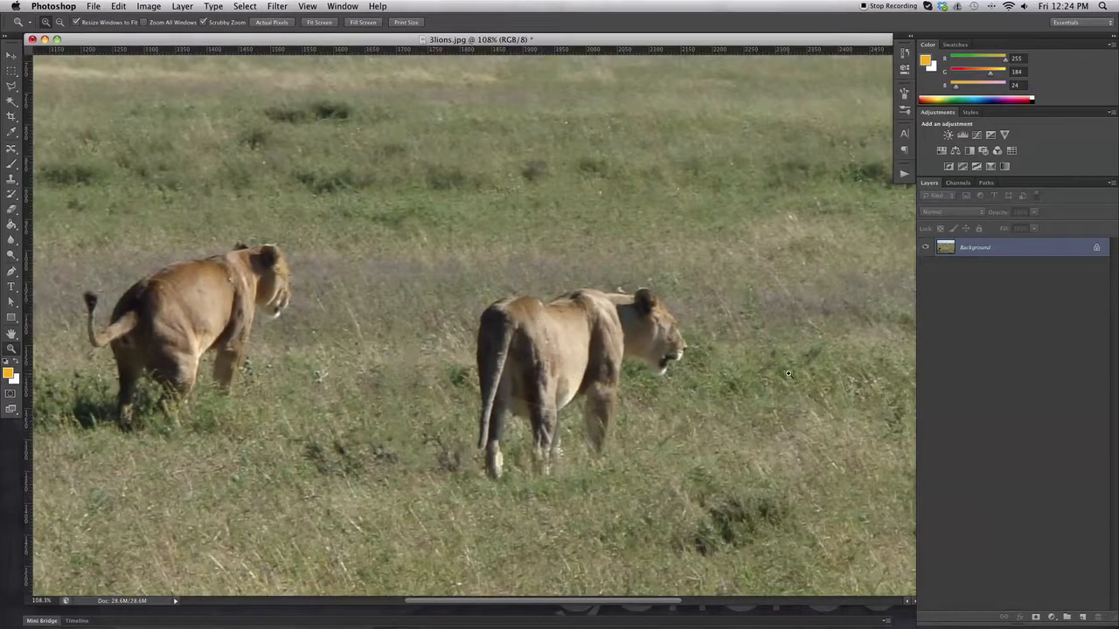
pyautogui.scroll(-3, 463, 290)
pyautogui.scroll(4, 462, 289)
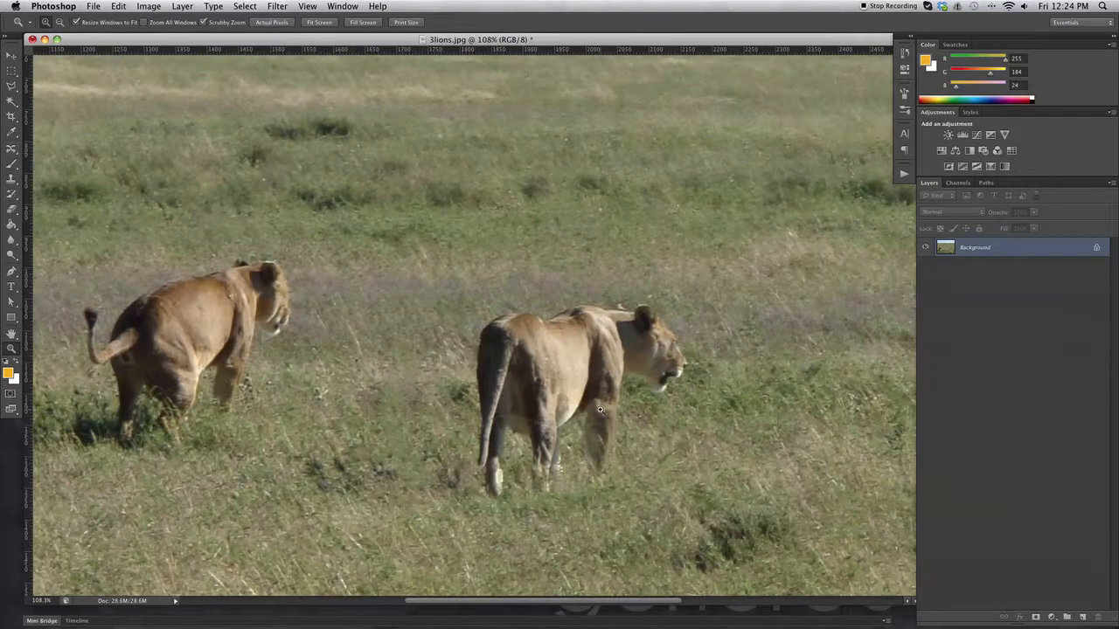
pyautogui.click(11, 151)
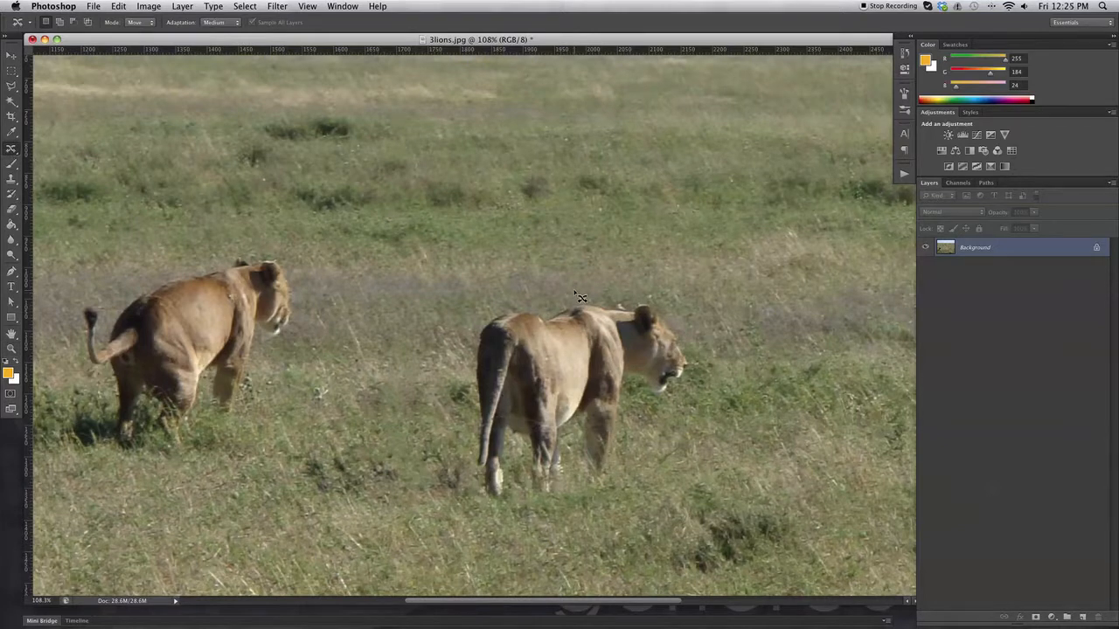
pyautogui.moveTo(634, 297)
pyautogui.mouseDown()
pyautogui.moveTo(685, 319)
pyautogui.moveTo(701, 373)
pyautogui.moveTo(687, 395)
pyautogui.moveTo(642, 404)
pyautogui.moveTo(627, 490)
pyautogui.mouseUp()
pyautogui.moveTo(557, 524)
pyautogui.mouseDown()
pyautogui.moveTo(459, 503)
pyautogui.moveTo(446, 471)
pyautogui.moveTo(473, 338)
pyautogui.mouseUp()
pyautogui.moveTo(559, 296); pyautogui.dragTo(590, 295)
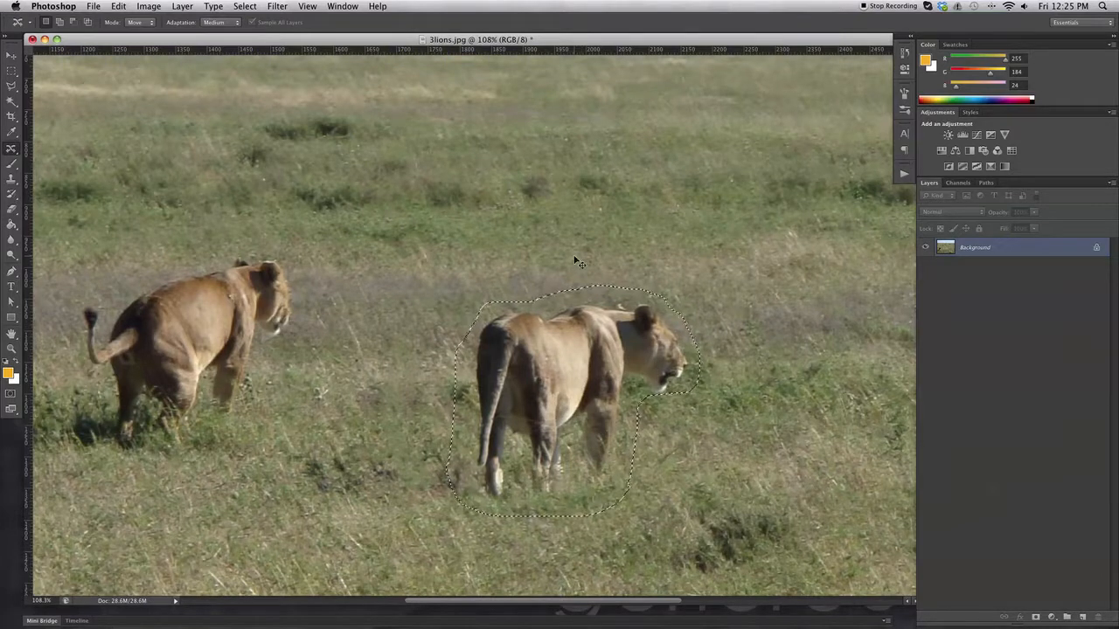
# Move the selected distant lion rightward into the open grass using Medium adaptation
pyautogui.press('super+minus')
pyautogui.press('super+minus')
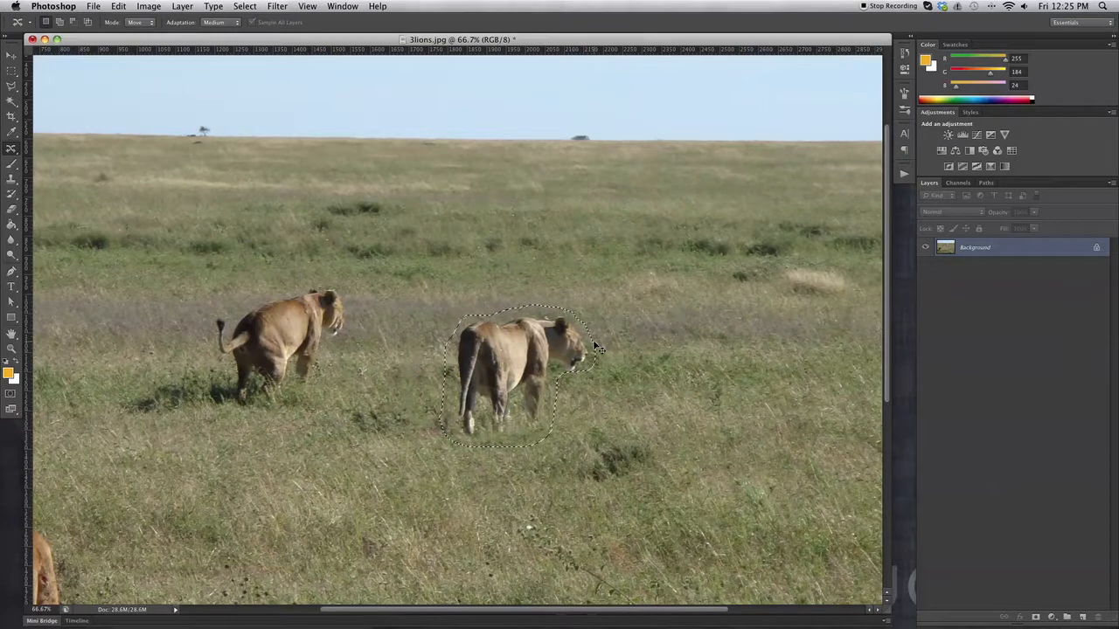
pyautogui.press('super+minus')
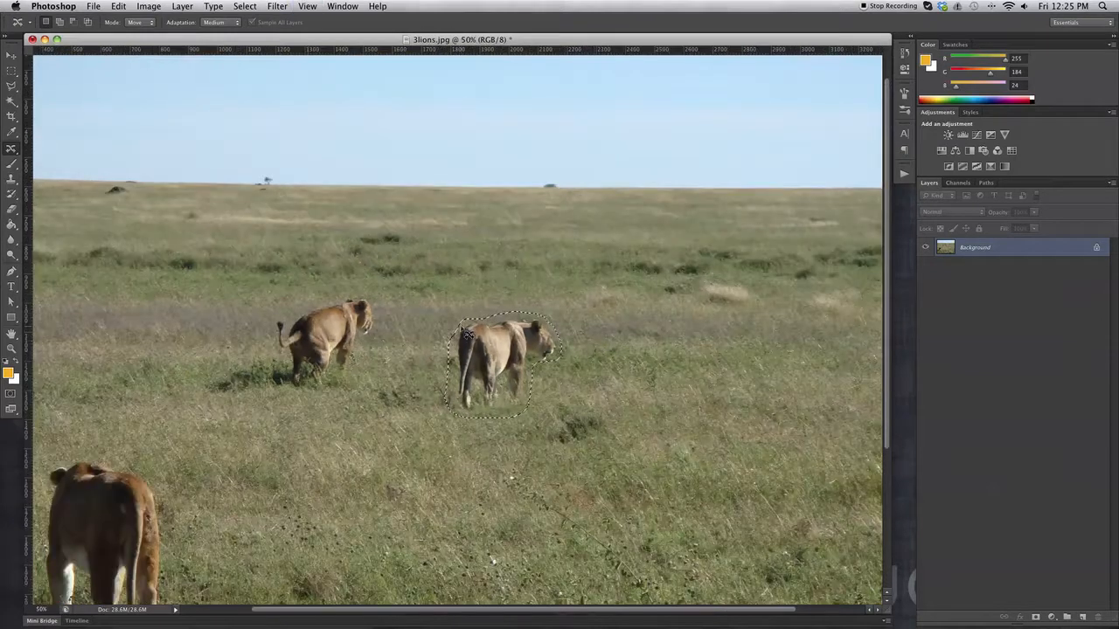
pyautogui.moveTo(511, 343); pyautogui.dragTo(689, 339)
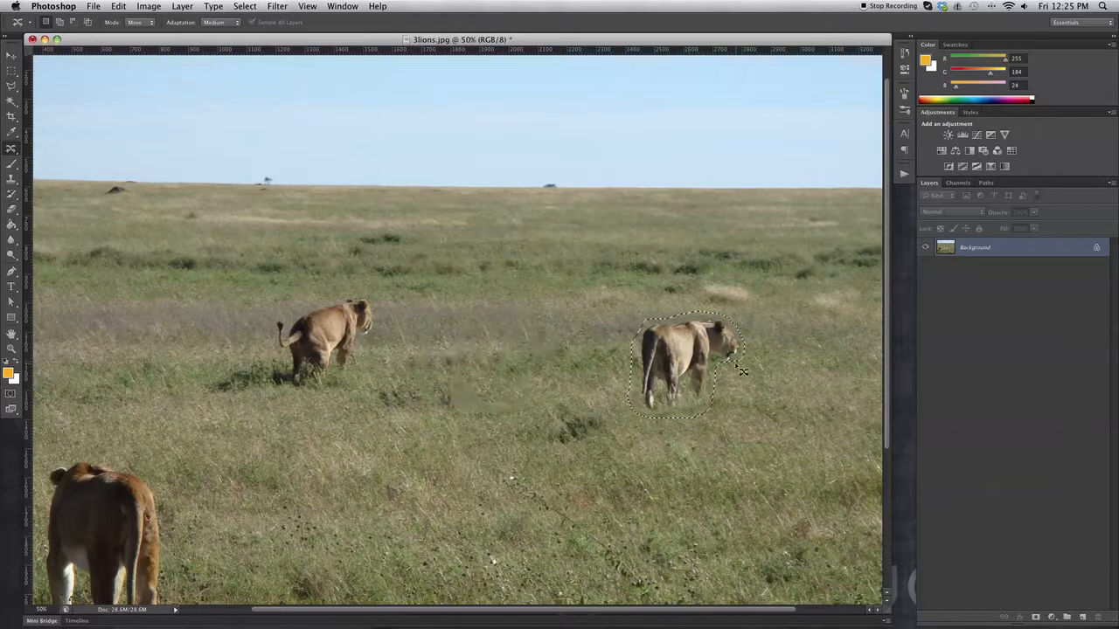
# Inspect the filled grass where the distant lion stood up close and undo the lion's move
pyautogui.hscroll(-1, 492, 377)
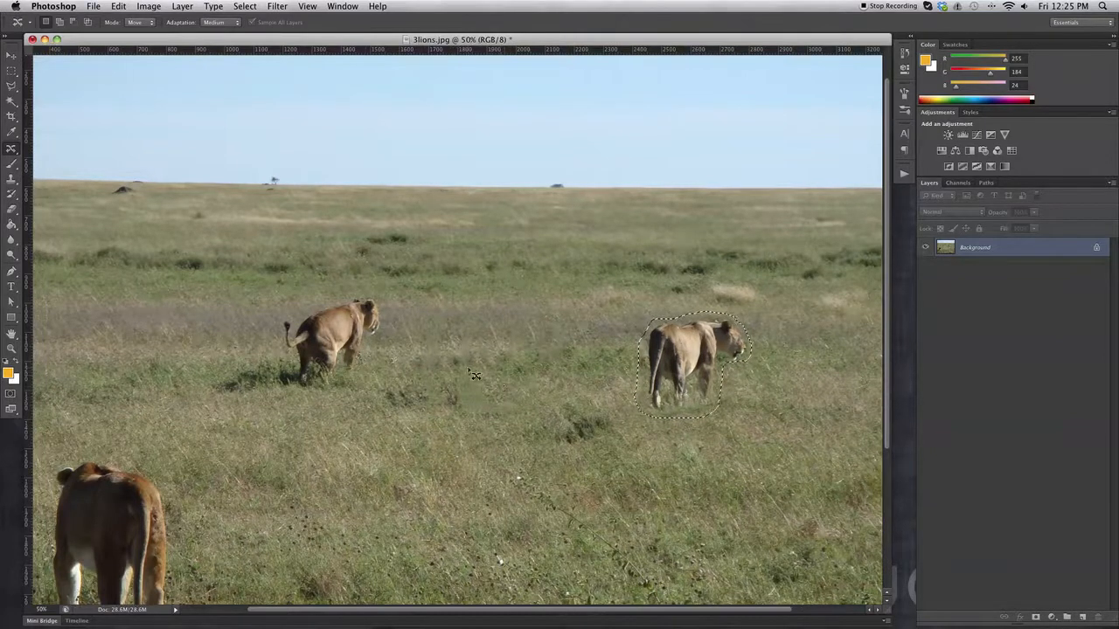
pyautogui.press('z')
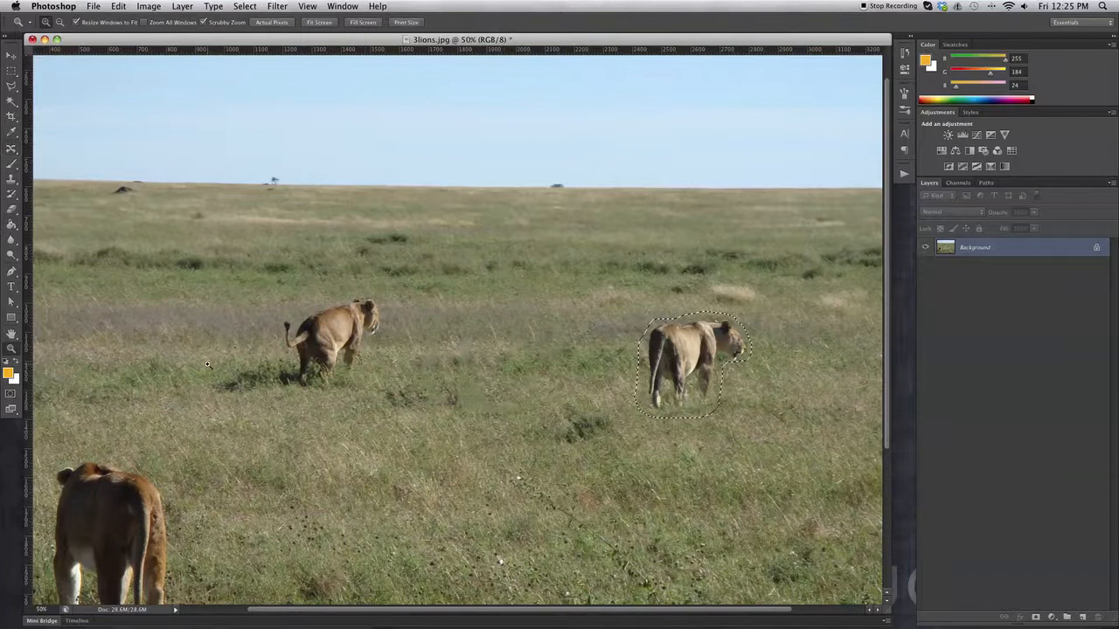
pyautogui.click(456, 349)
pyautogui.click(460, 362)
pyautogui.click(463, 371)
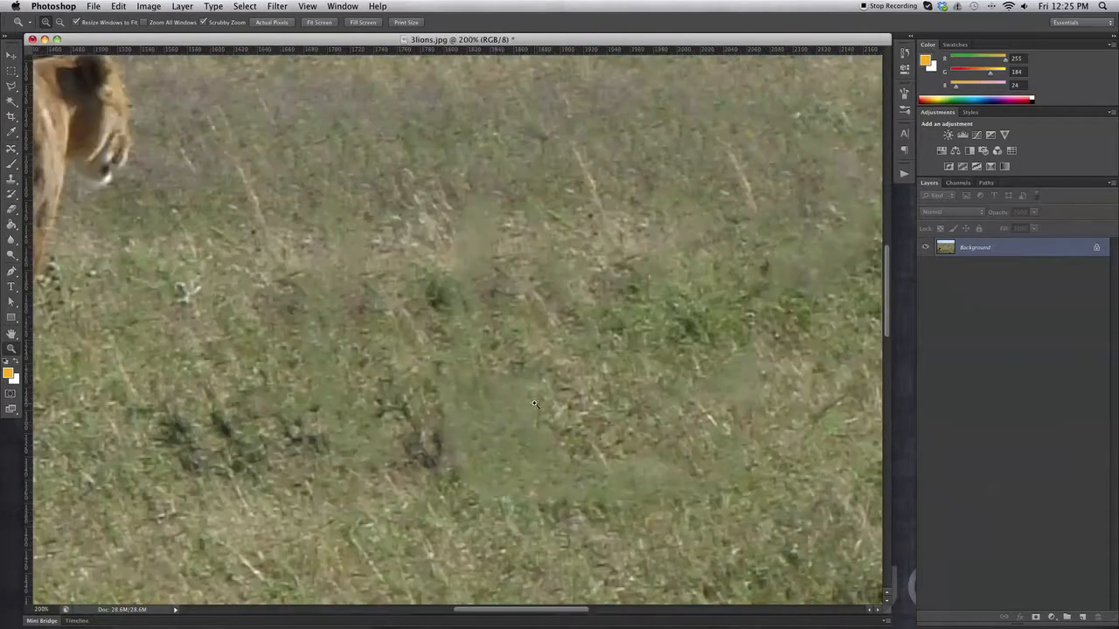
pyautogui.keyDown('alt'); pyautogui.click(464, 344); pyautogui.keyUp('alt')
pyautogui.keyDown('alt'); pyautogui.click(464, 345); pyautogui.keyUp('alt')
pyautogui.keyDown('alt'); pyautogui.click(464, 345); pyautogui.keyUp('alt')
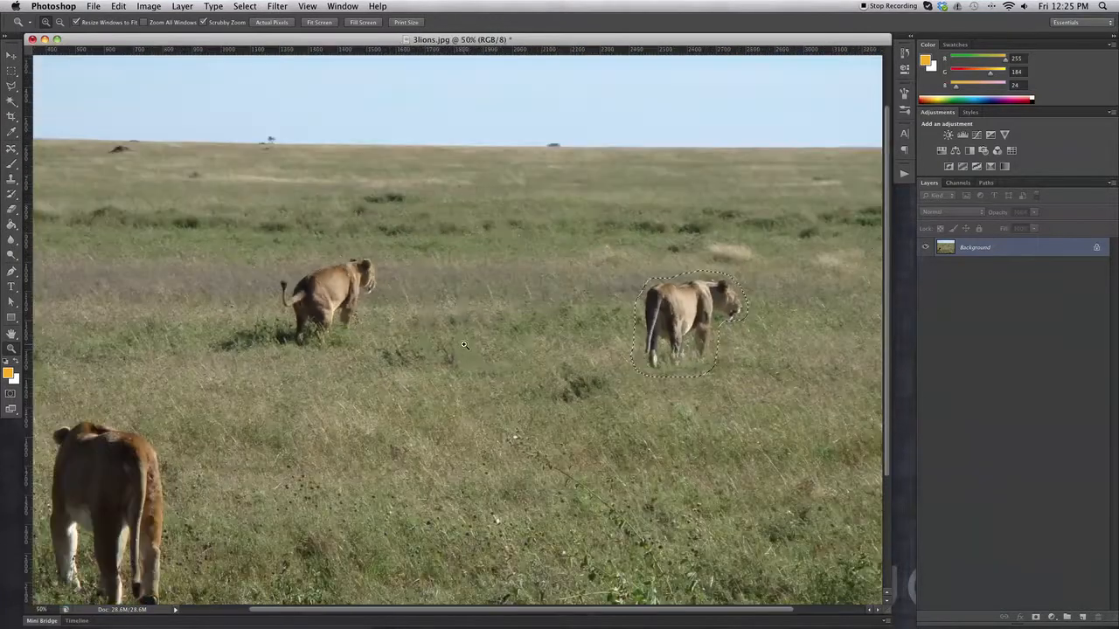
pyautogui.press('super+z')
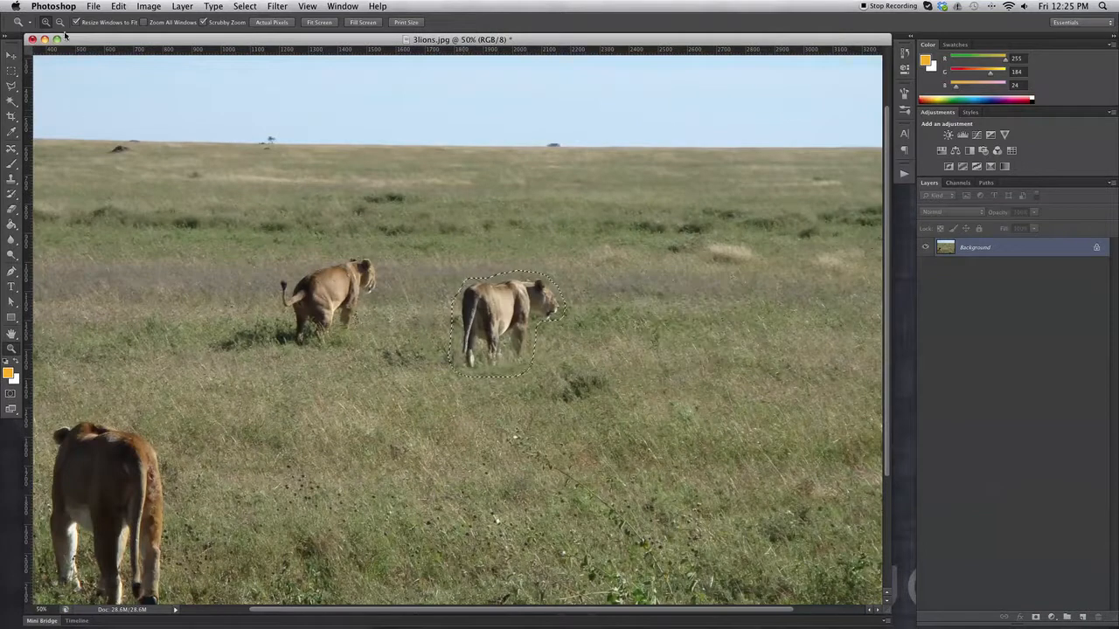
# Set the Content-Aware Move adaptation to Strict and redraw the loose selection around the same distant lion
pyautogui.click(12, 148)
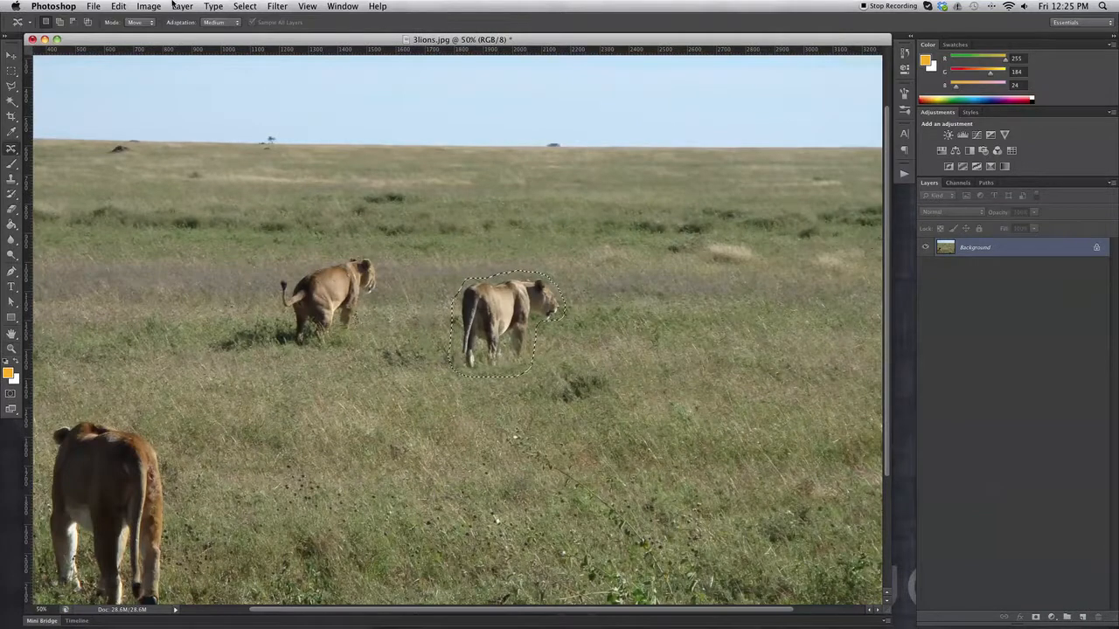
pyautogui.click(221, 23)
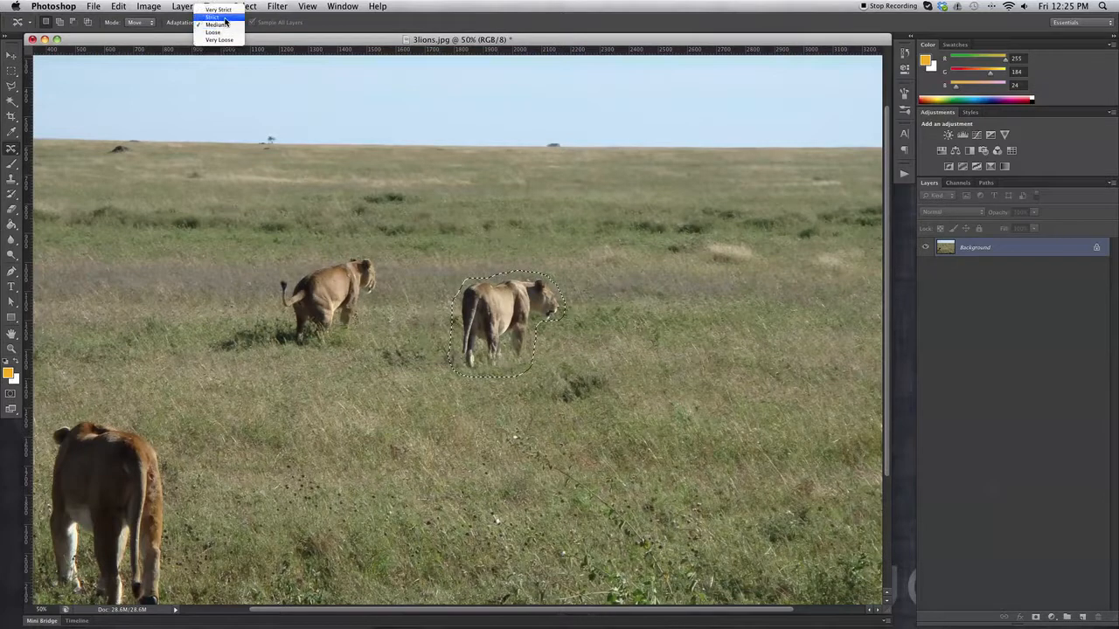
pyautogui.click(225, 18)
pyautogui.click(495, 267)
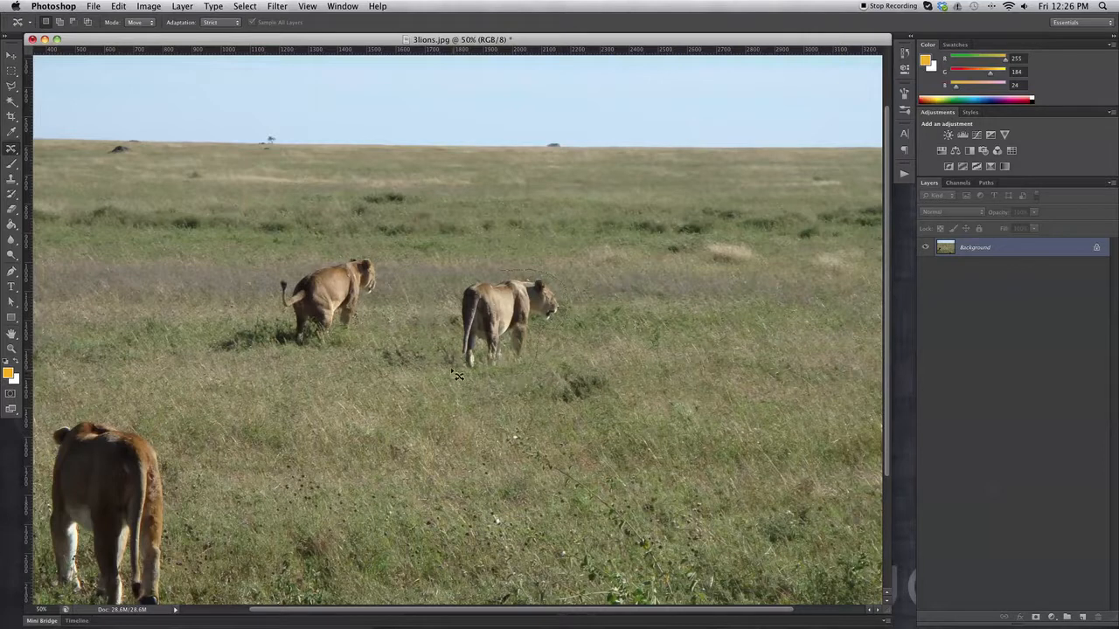
pyautogui.moveTo(467, 281); pyautogui.dragTo(506, 271)
# Try moving the reselected distant lion rightward with Strict adaptation and undo the move
pyautogui.moveTo(500, 312); pyautogui.dragTo(664, 317)
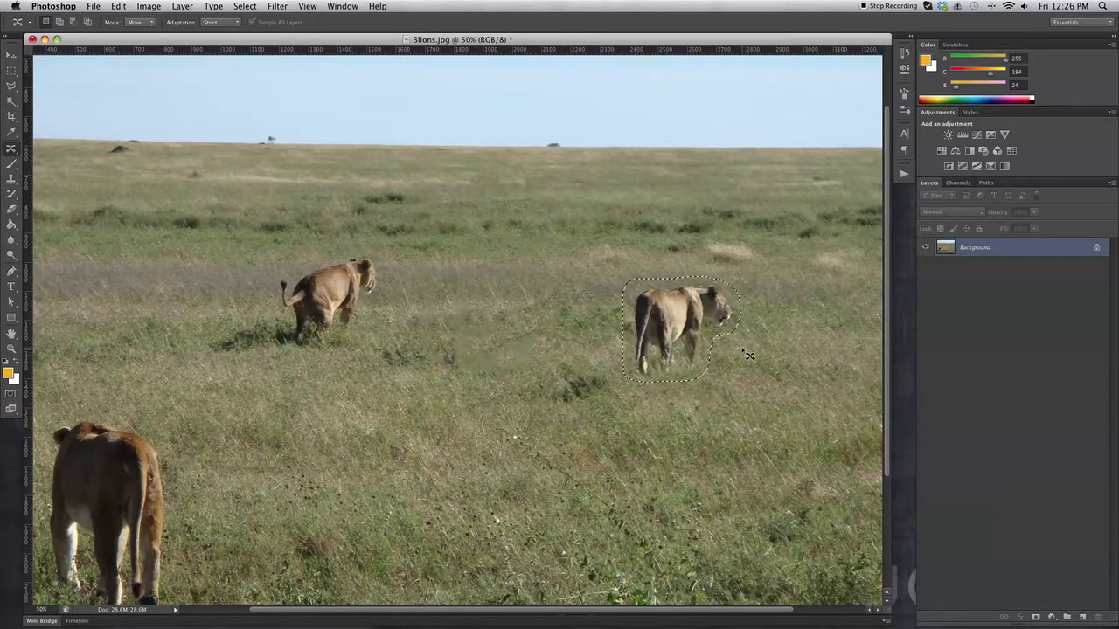
pyautogui.press('super+z')
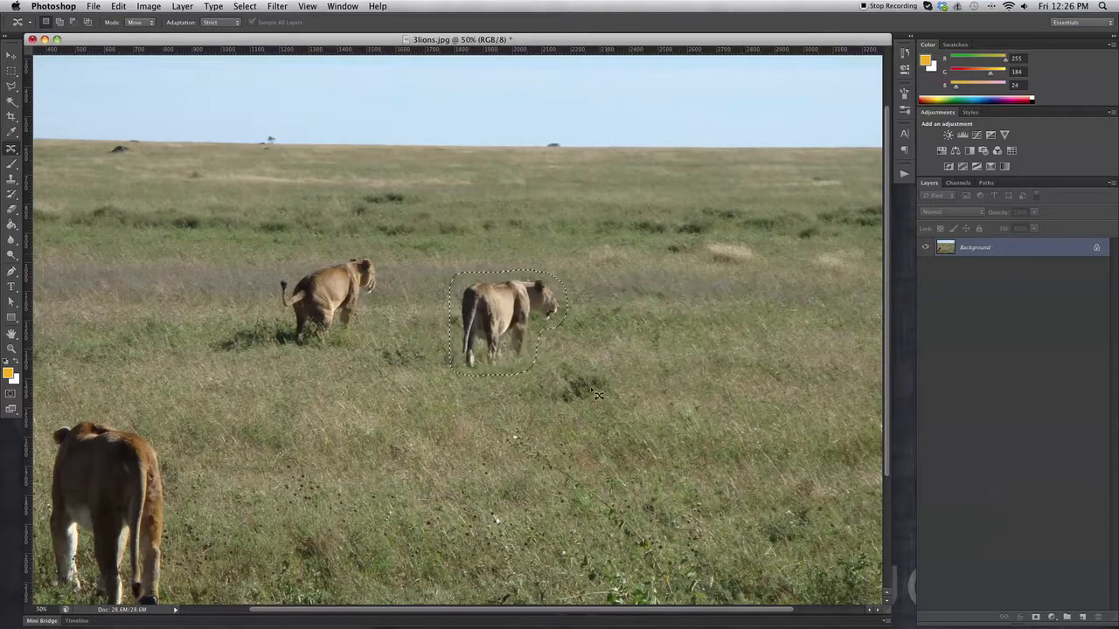
# Move the selected distant lion rightward into the open grass with Very Loose adaptation and clear the selection
pyautogui.click(209, 23)
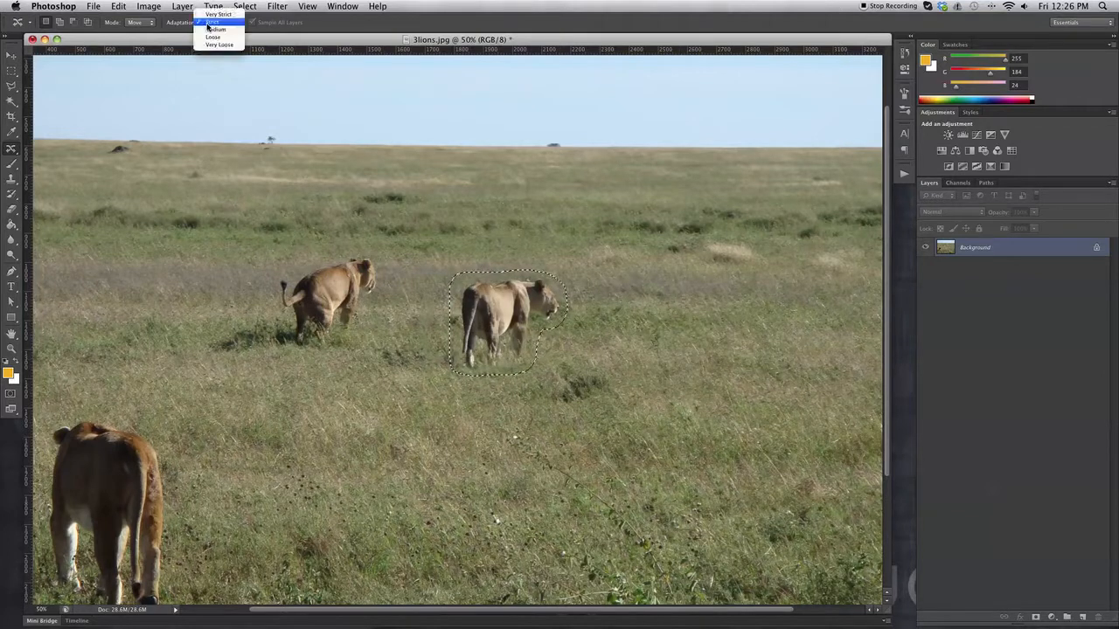
pyautogui.click(217, 44)
pyautogui.moveTo(470, 300); pyautogui.dragTo(641, 315)
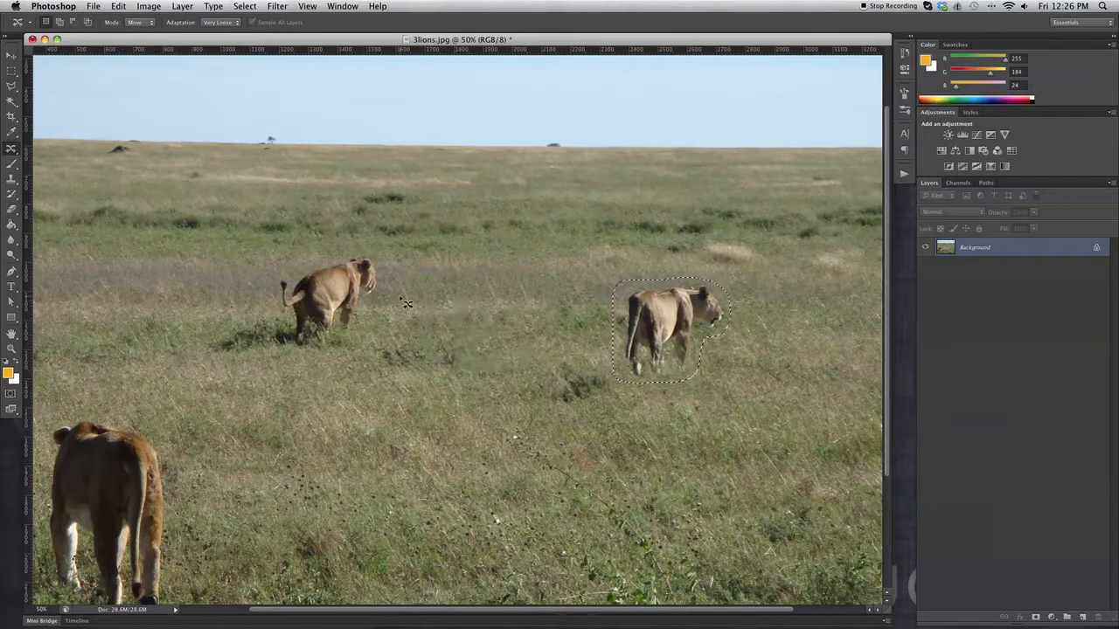
pyautogui.click(11, 71)
pyautogui.press('super+d')
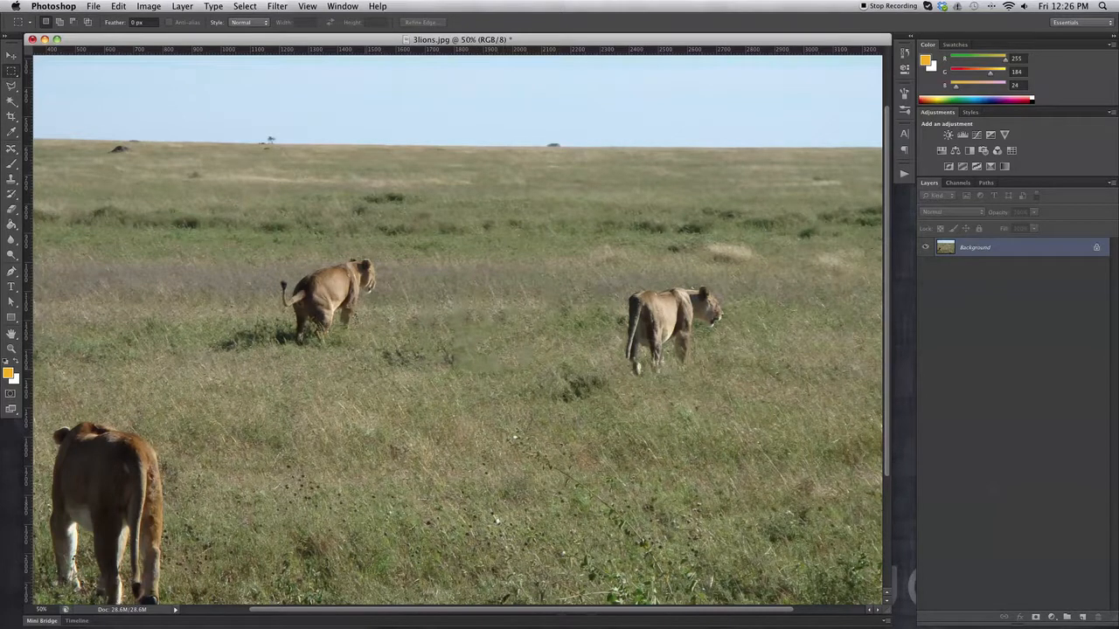
# Set the Content-Aware Move adaptation to Medium and draw a loose selection around the large foreground lion
pyautogui.moveTo(12, 149); pyautogui.dragTo(47, 154)
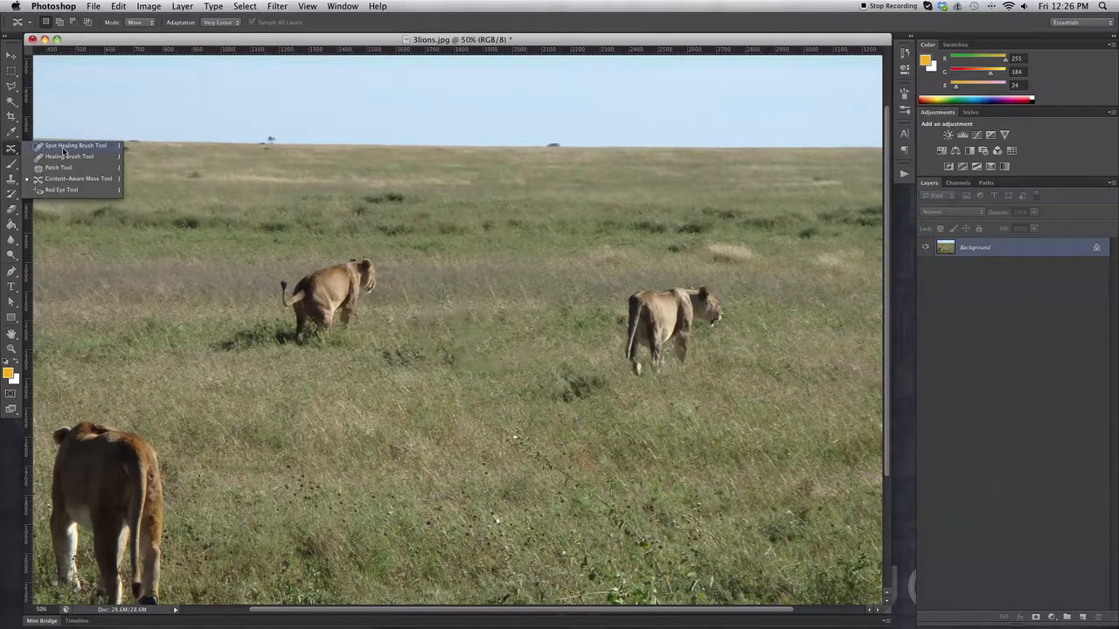
pyautogui.click(10, 151)
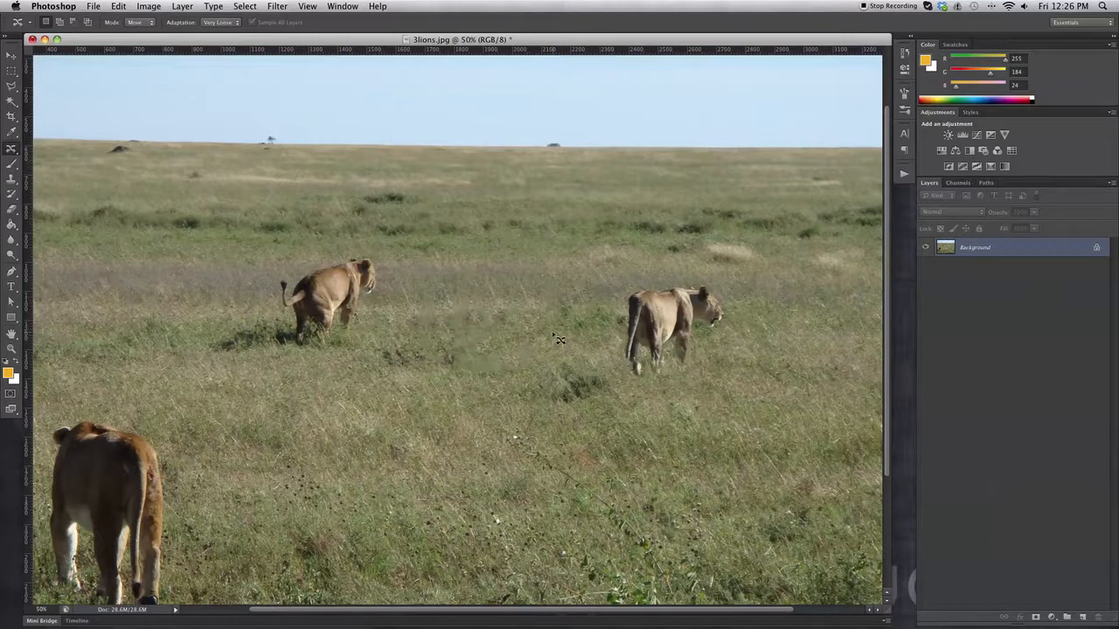
pyautogui.scroll(-5, 559, 339)
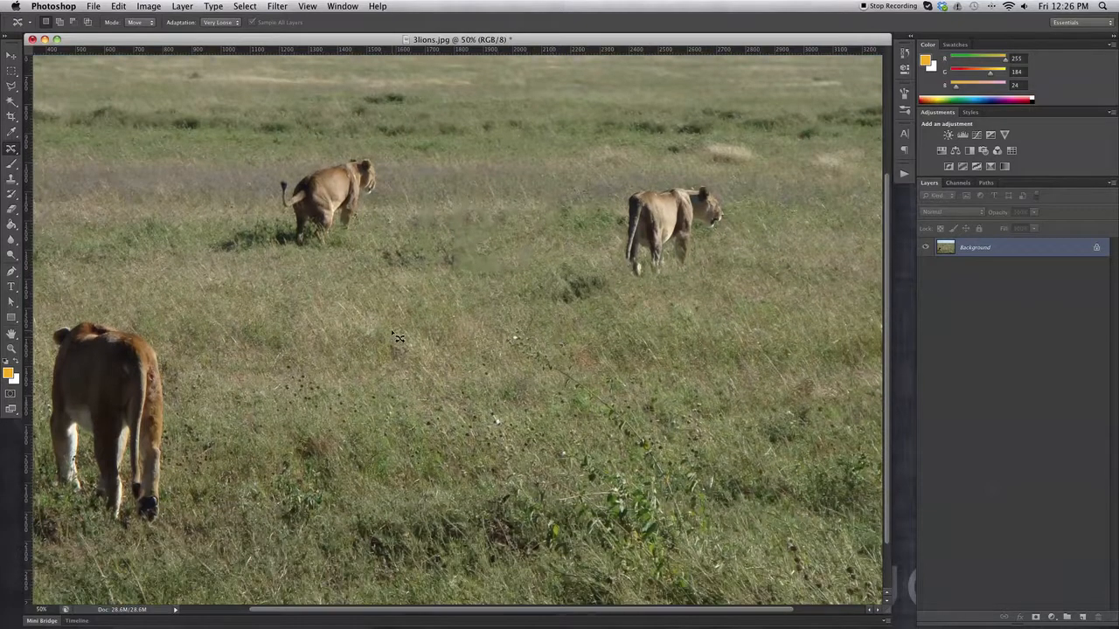
pyautogui.hscroll(-2, 400, 336)
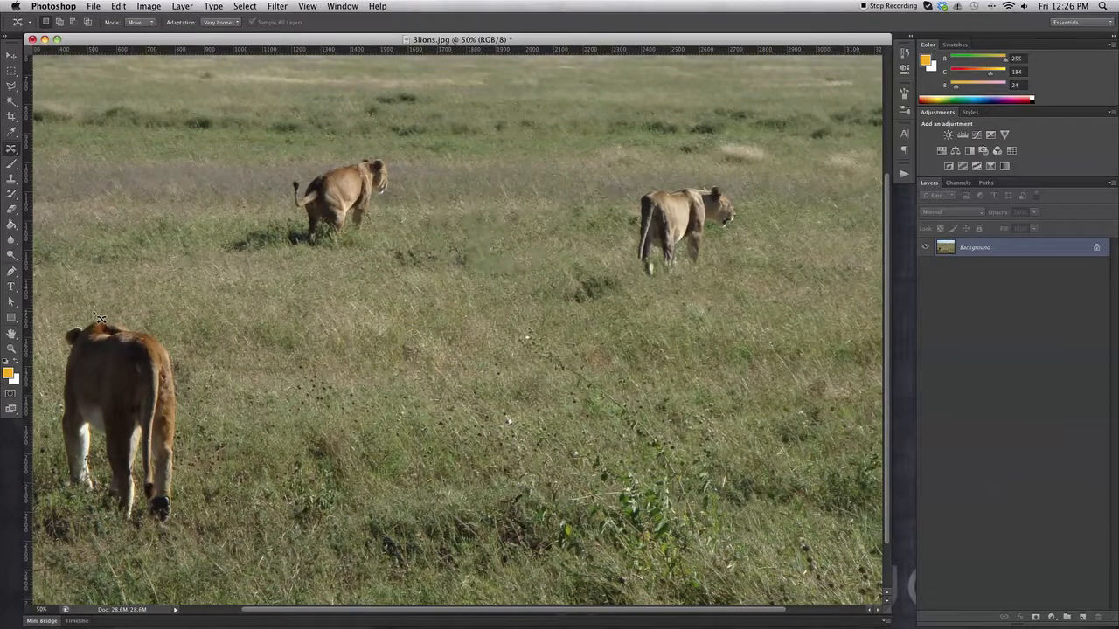
pyautogui.click(222, 22)
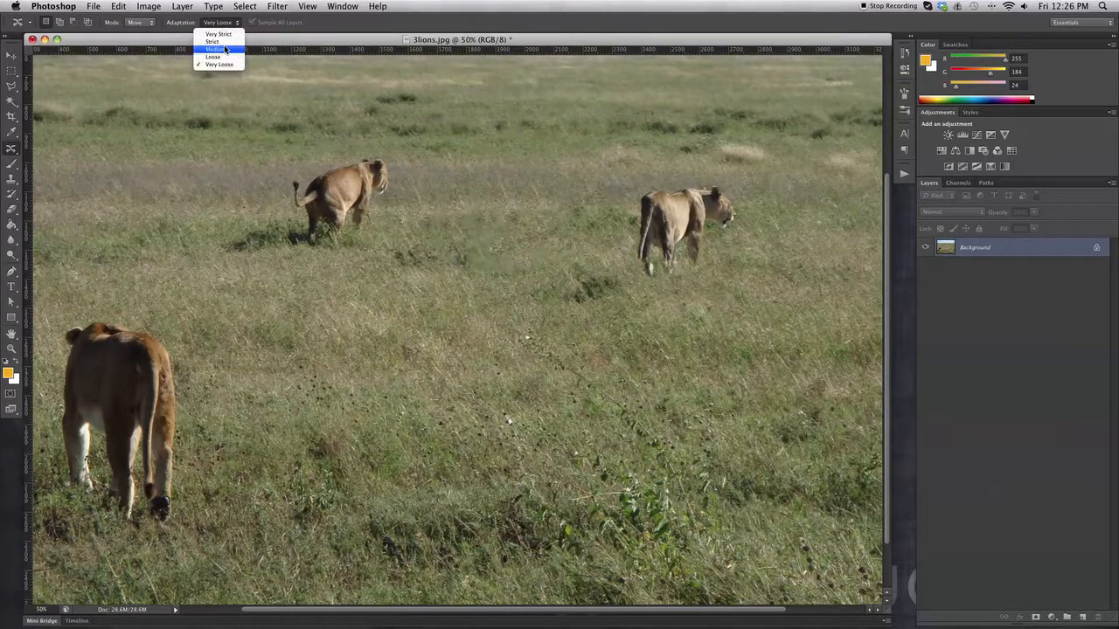
pyautogui.click(224, 50)
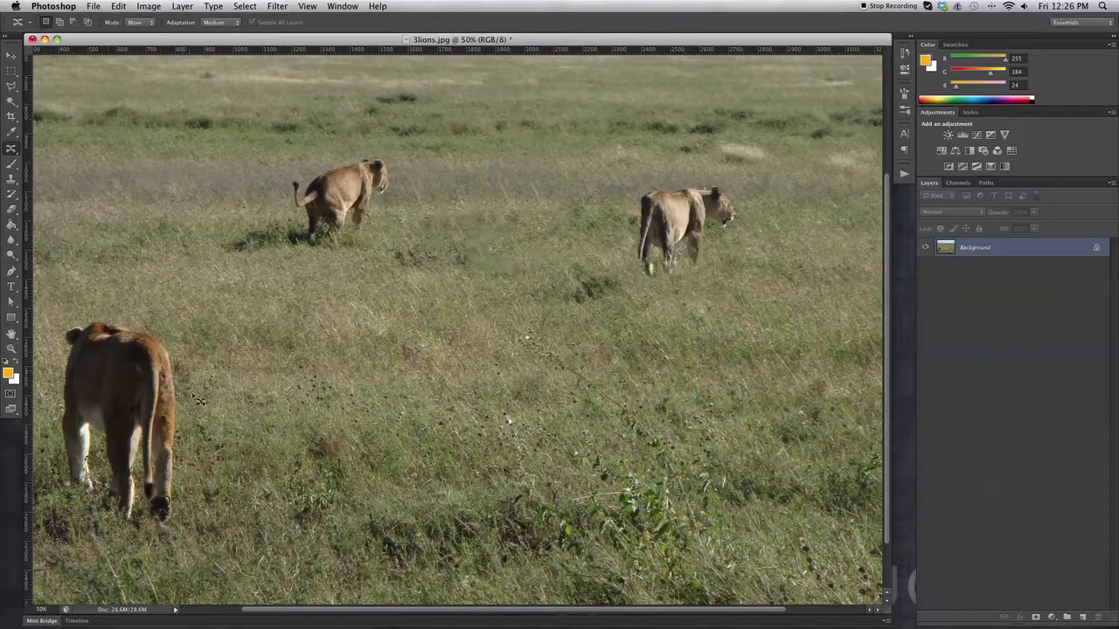
pyautogui.moveTo(203, 434)
pyautogui.mouseDown()
pyautogui.moveTo(191, 535)
pyautogui.moveTo(96, 537)
pyautogui.moveTo(59, 475)
pyautogui.moveTo(61, 332)
pyautogui.moveTo(96, 316)
pyautogui.moveTo(159, 323)
pyautogui.moveTo(185, 343)
pyautogui.moveTo(174, 529)
pyautogui.moveTo(140, 535)
pyautogui.mouseUp()
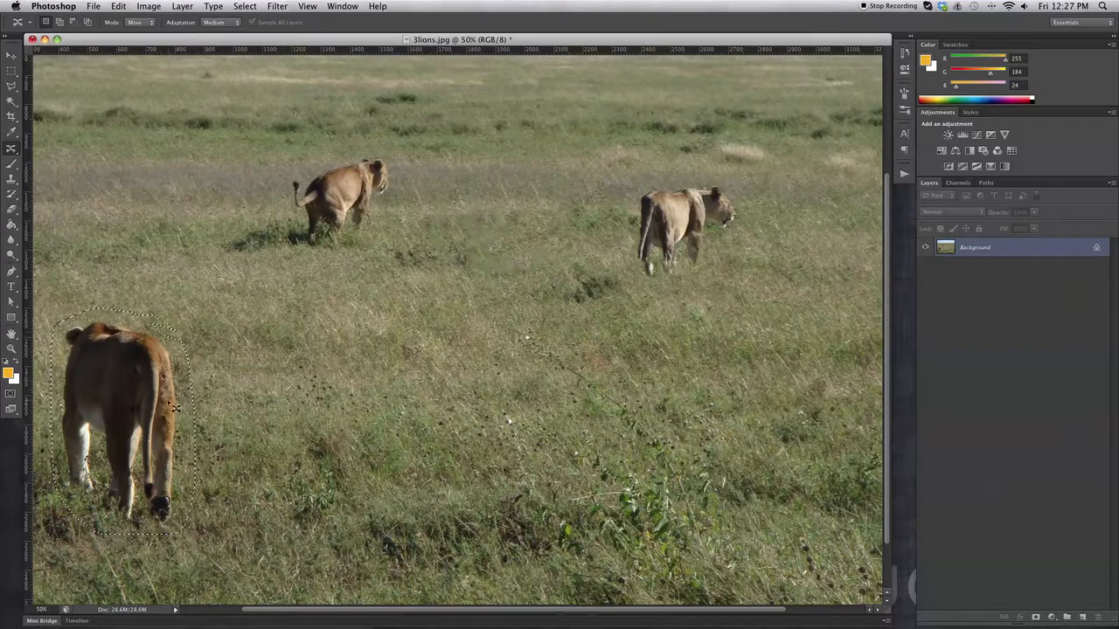
# Move the selected foreground lion across to the right side of the field with Medium adaptation and clear the selection
pyautogui.moveTo(180, 408); pyautogui.dragTo(247, 401)
pyautogui.moveTo(782, 410); pyautogui.dragTo(820, 402)
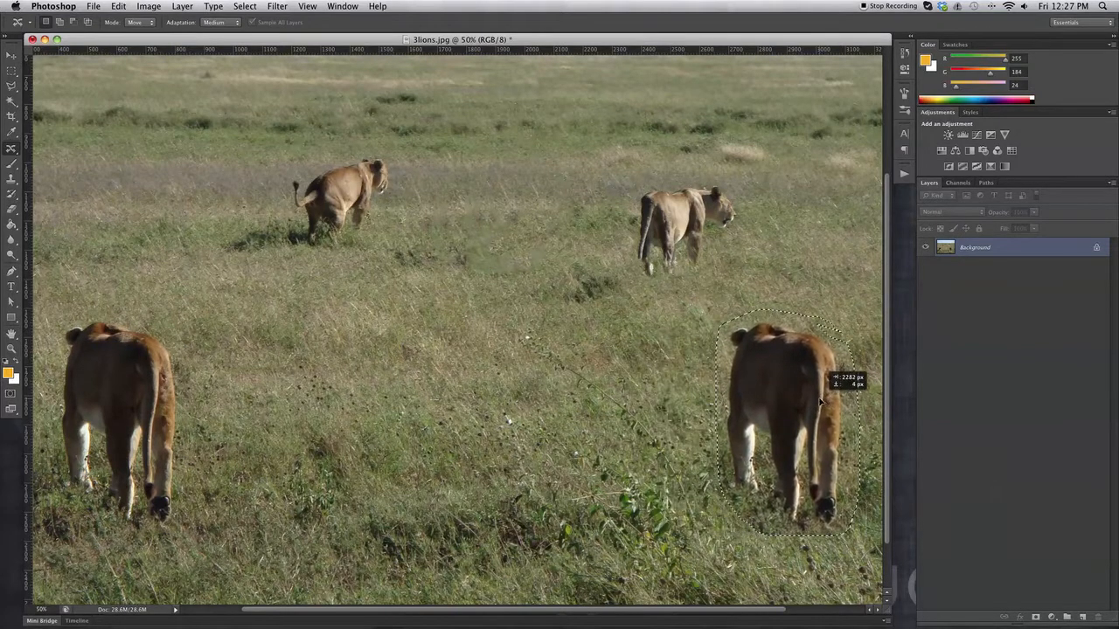
pyautogui.moveTo(820, 402); pyautogui.dragTo(839, 403)
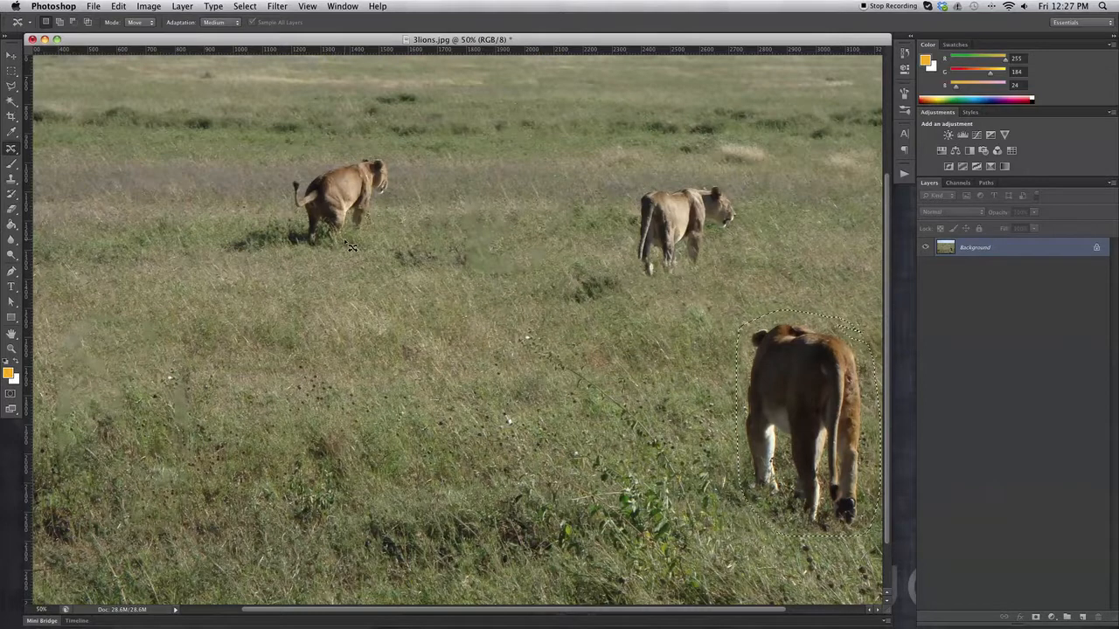
pyautogui.press('super+minus')
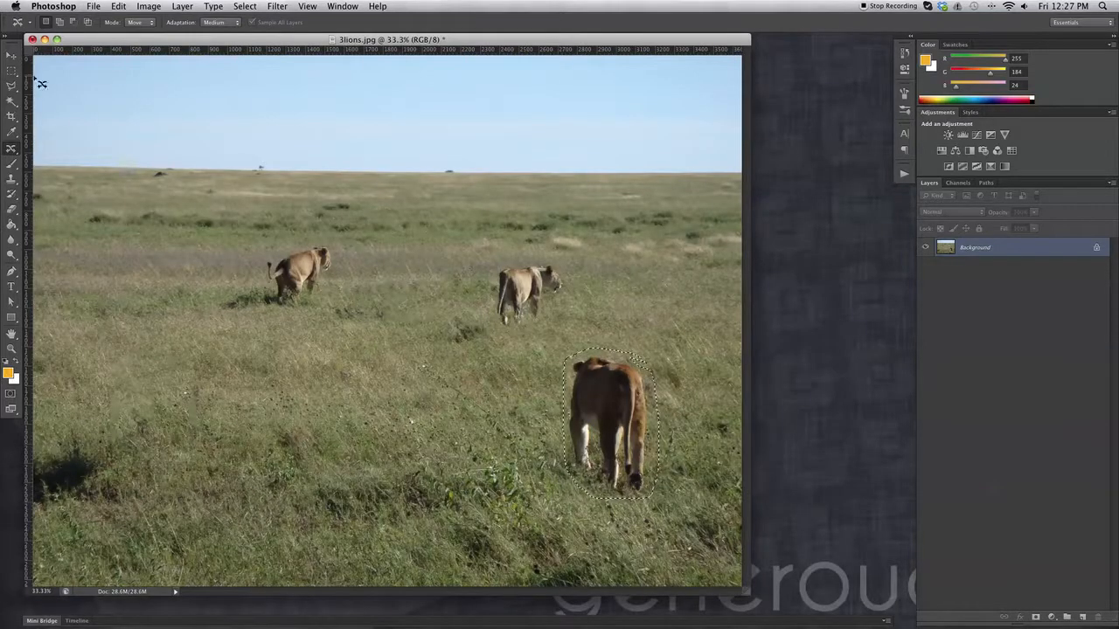
pyautogui.click(13, 74)
pyautogui.click(529, 319)
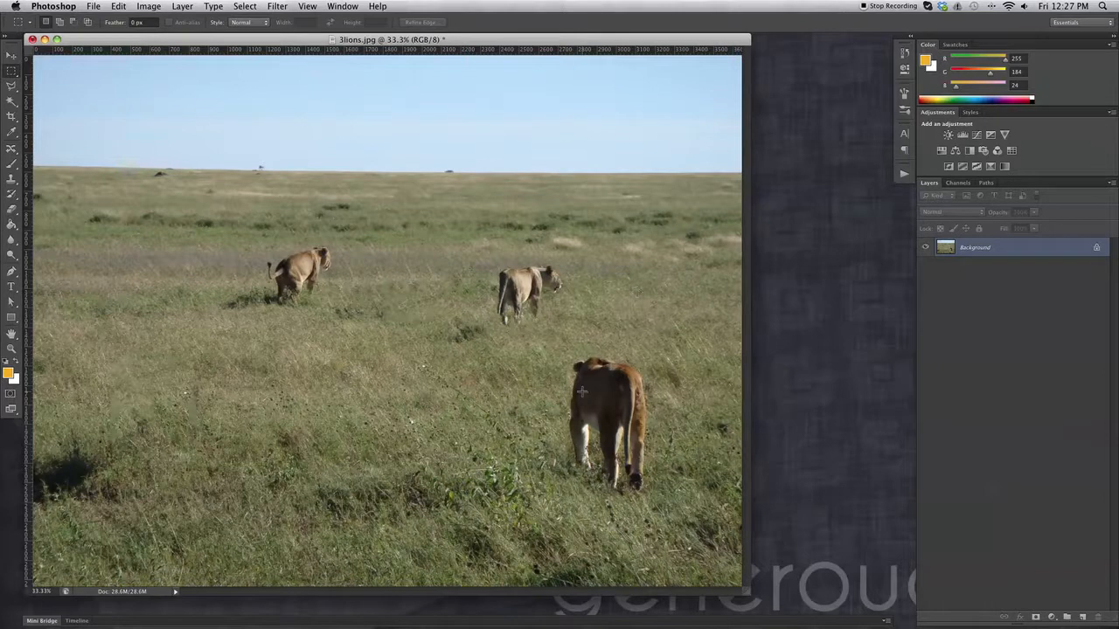
# Compare the photo before and after the foreground lion's move by undoing and restoring it, ending with the lion moved and deselected
pyautogui.press('super+z')
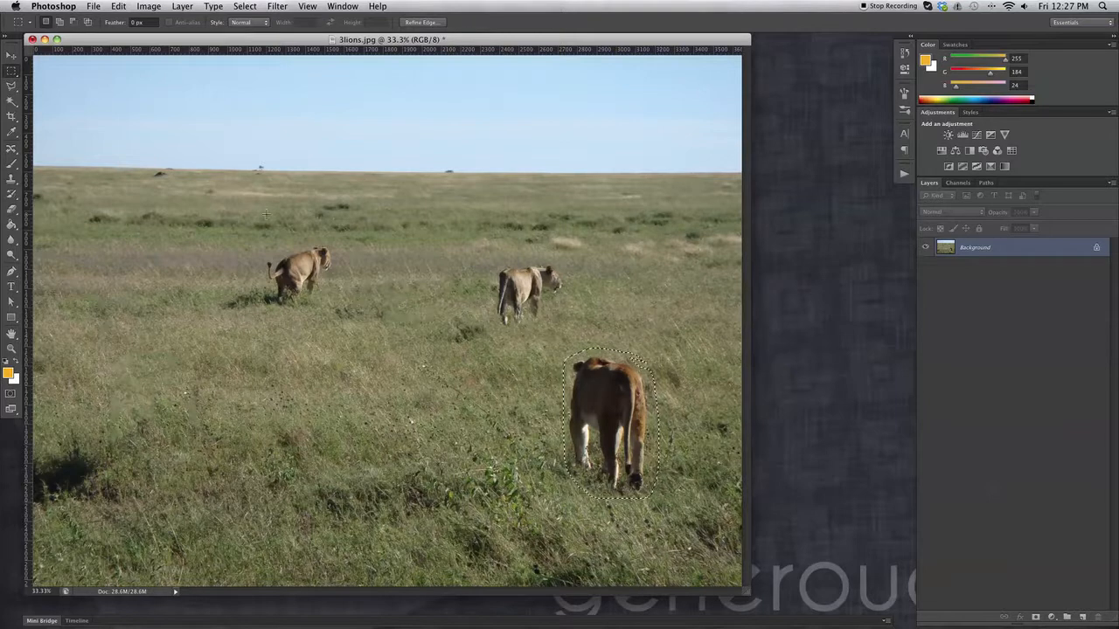
pyautogui.click(904, 53)
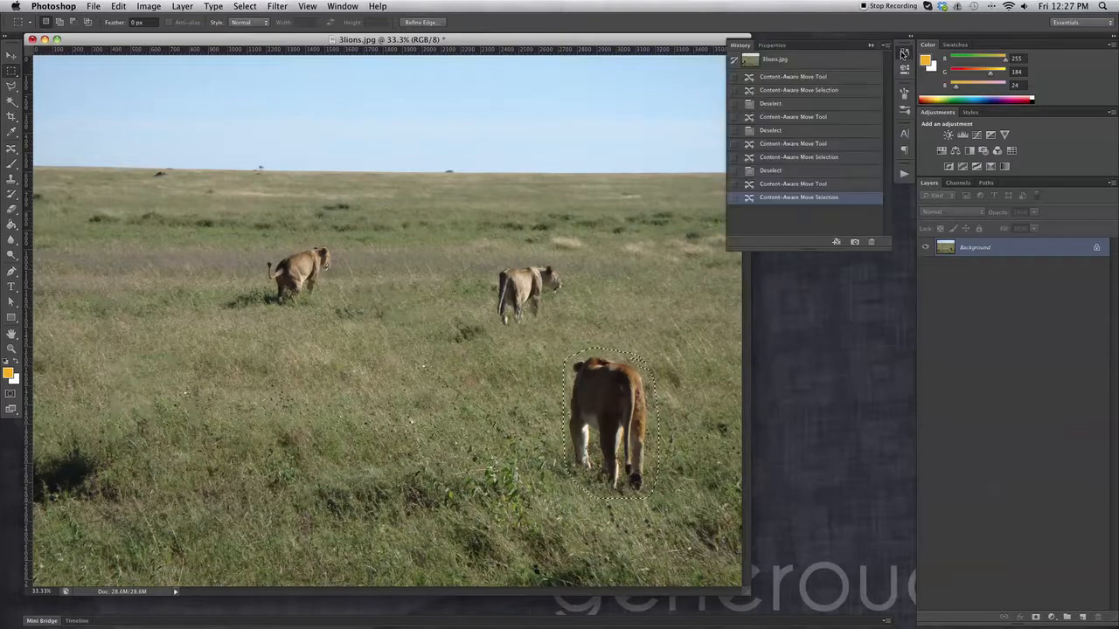
pyautogui.press('super+z')
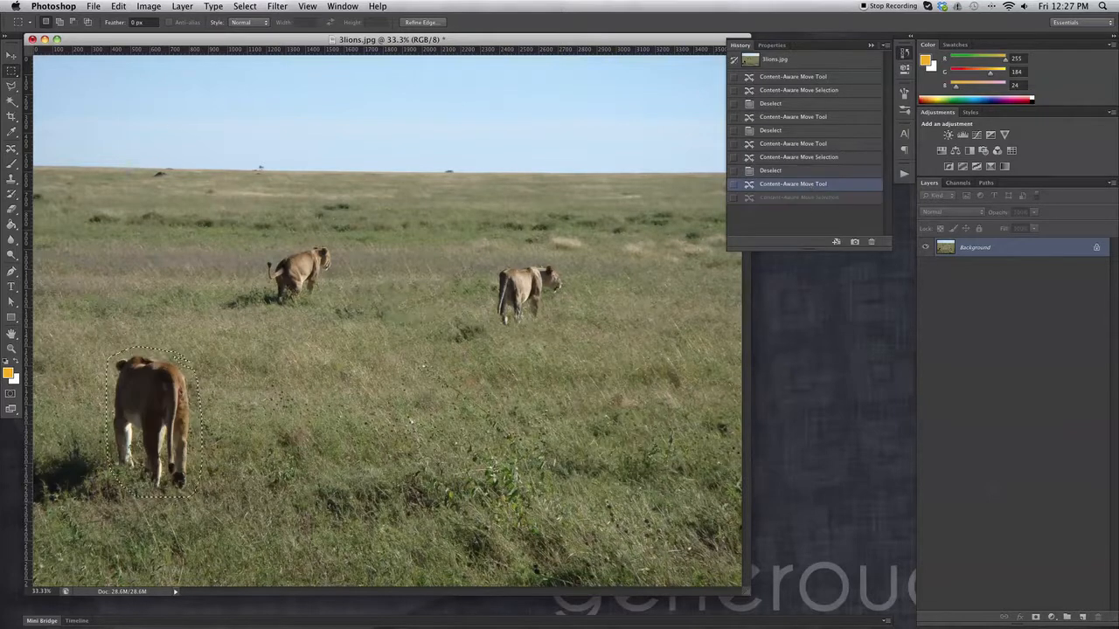
pyautogui.click(904, 54)
pyautogui.press('super+z')
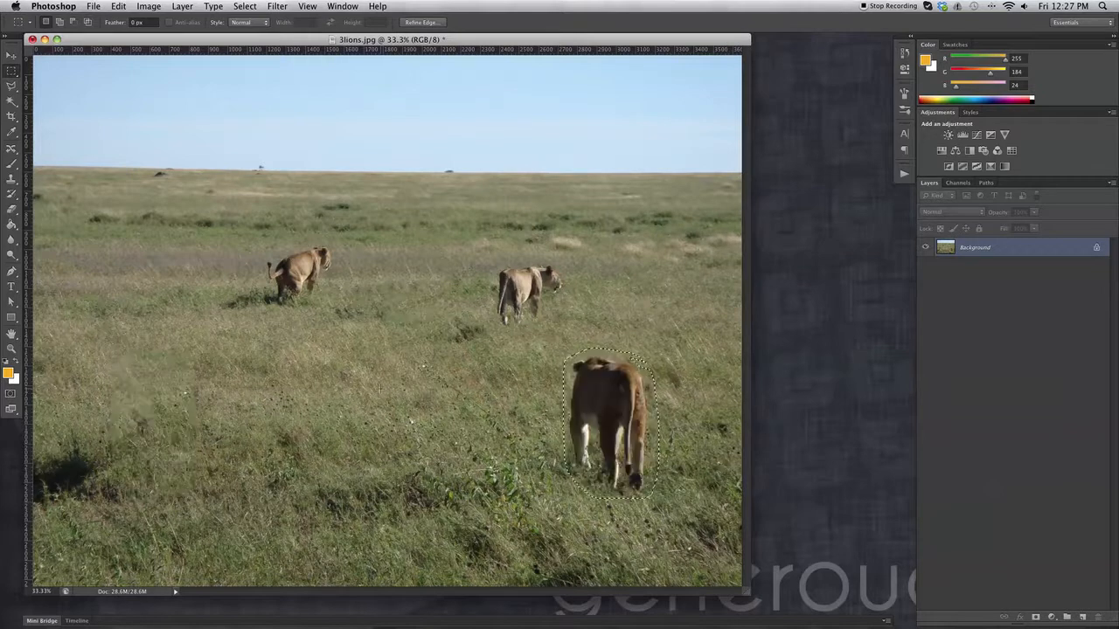
pyautogui.press('super+z')
pyautogui.press('super+z')
pyautogui.click(142, 161)
# Outline the left-hand distant lion with the Content-Aware Move Tool, shift it toward the photo's left edge and deselect it
pyautogui.click(10, 154)
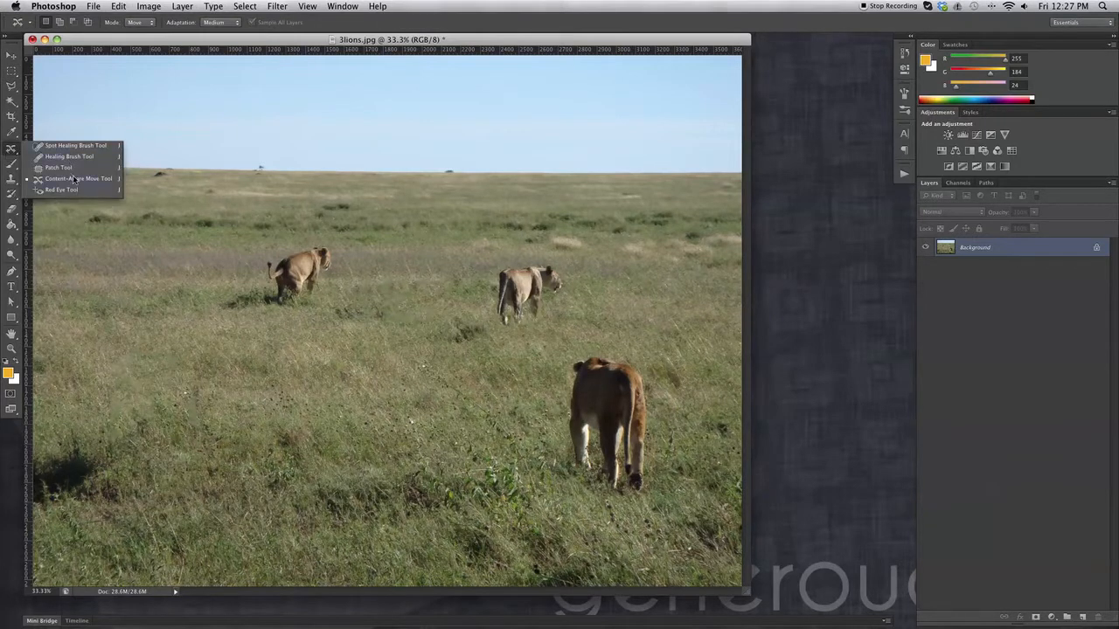
pyautogui.click(84, 179)
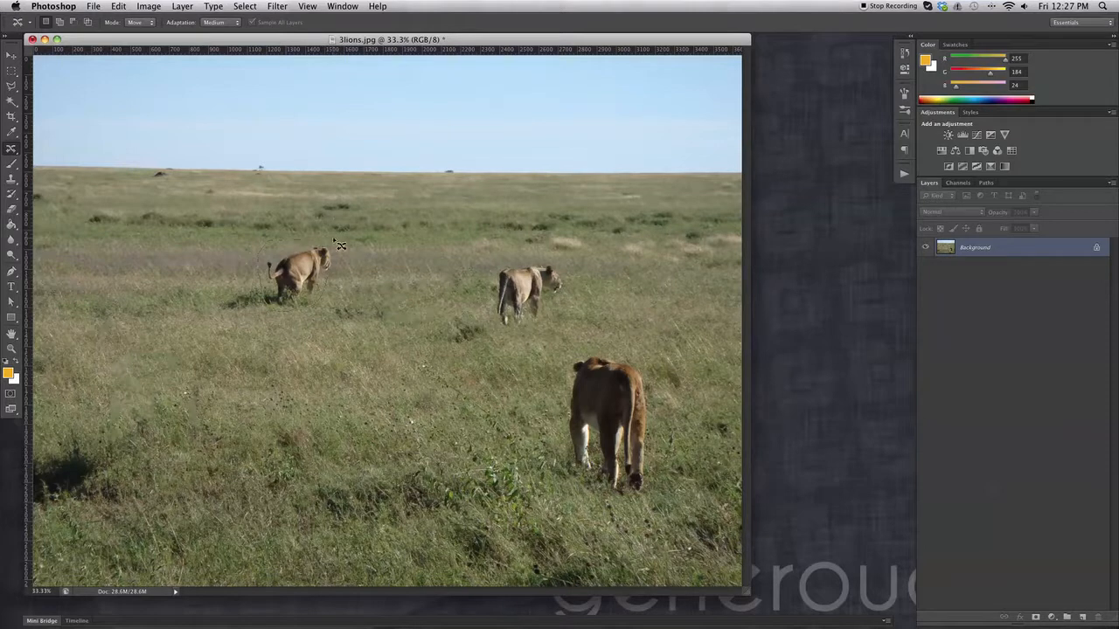
pyautogui.moveTo(333, 270); pyautogui.dragTo(127, 284)
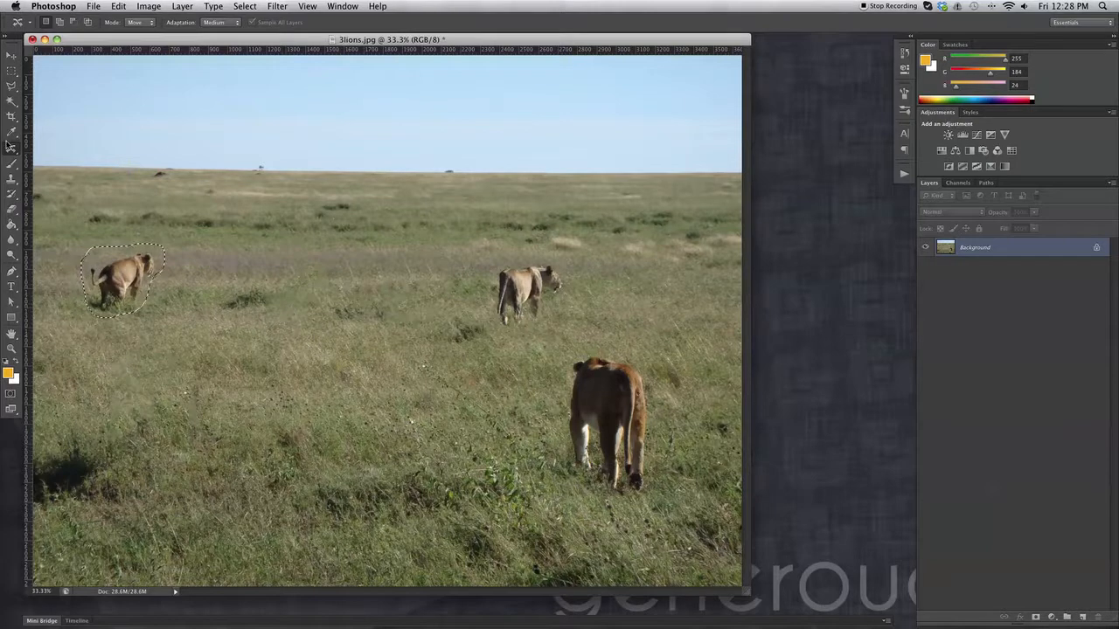
pyautogui.click(11, 70)
pyautogui.click(185, 131)
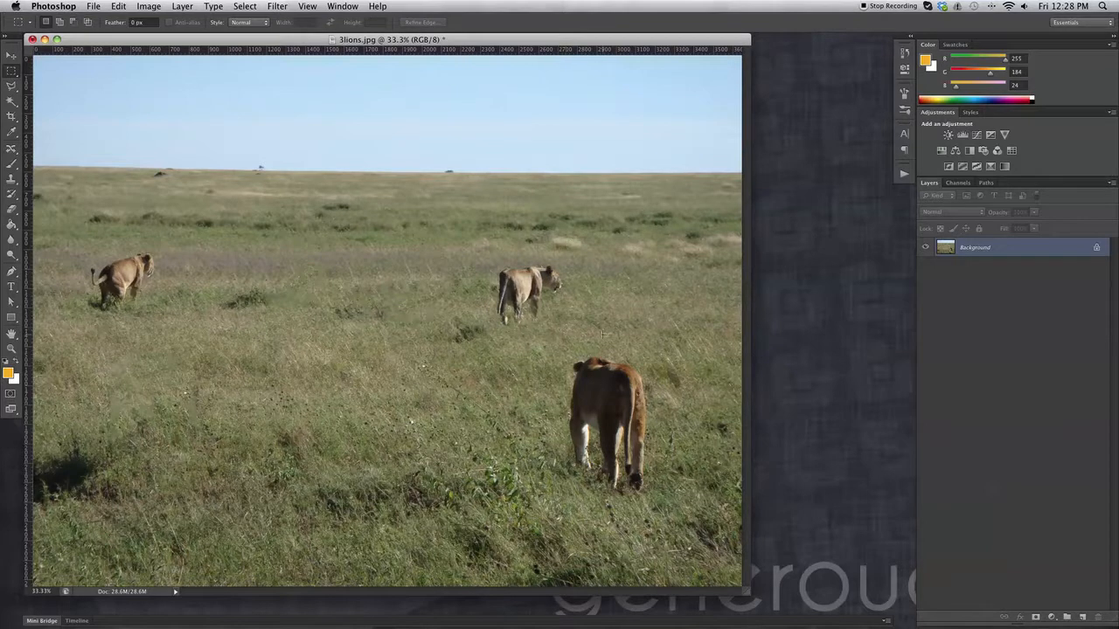
# Set the Content-Aware Move mode to Extend, try it on the pale grass patch at the photo's right edge and deselect
pyautogui.click(11, 149)
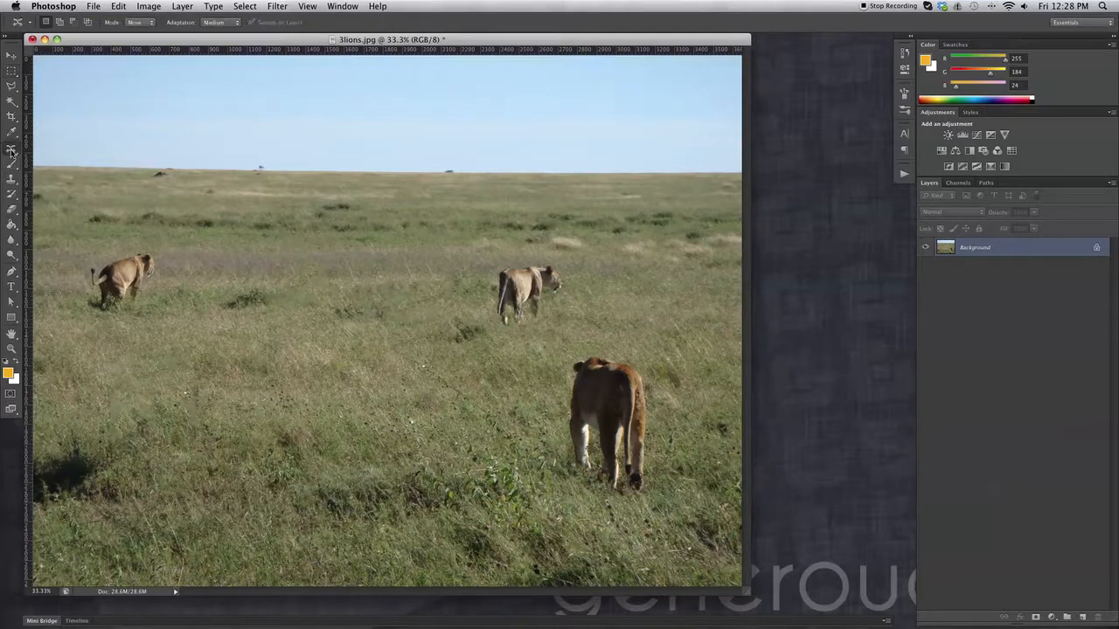
pyautogui.click(72, 179)
pyautogui.click(138, 24)
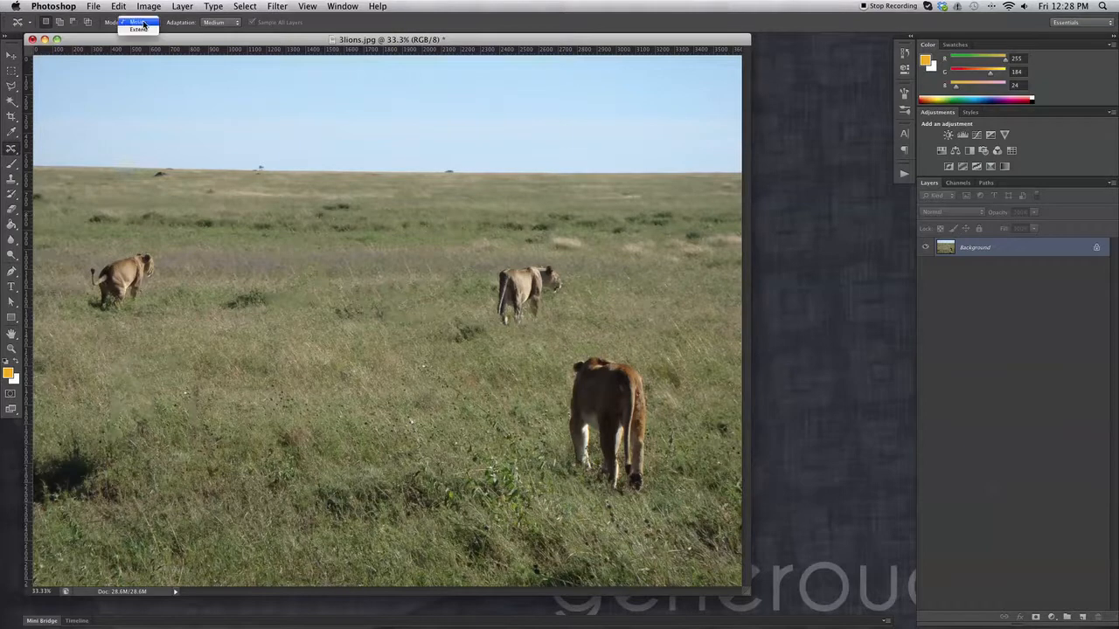
pyautogui.click(142, 33)
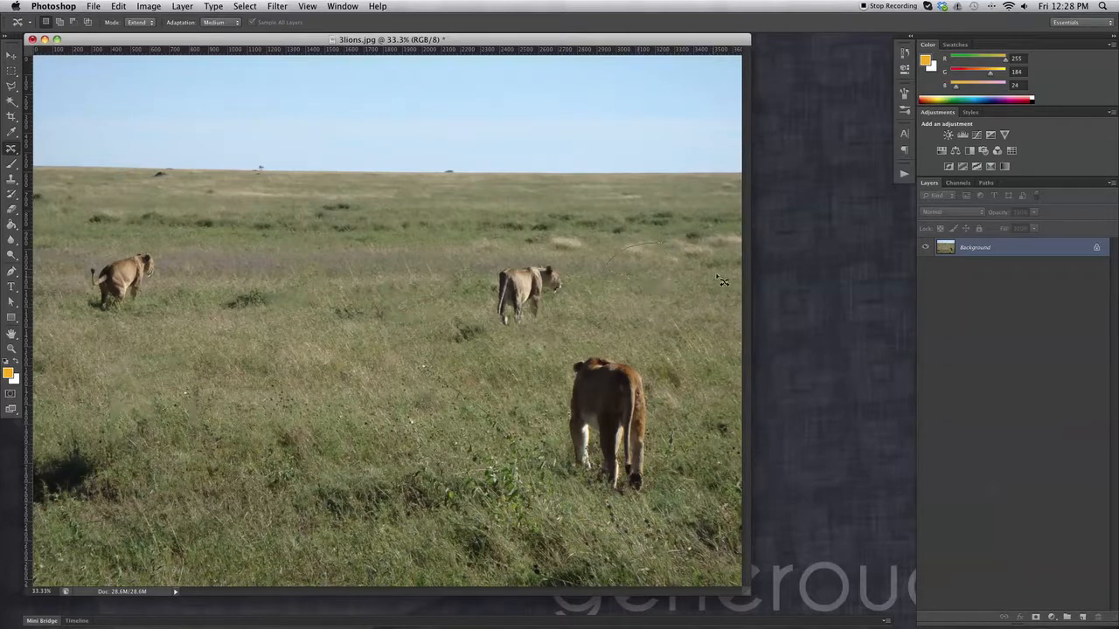
pyautogui.moveTo(665, 245); pyautogui.dragTo(726, 264)
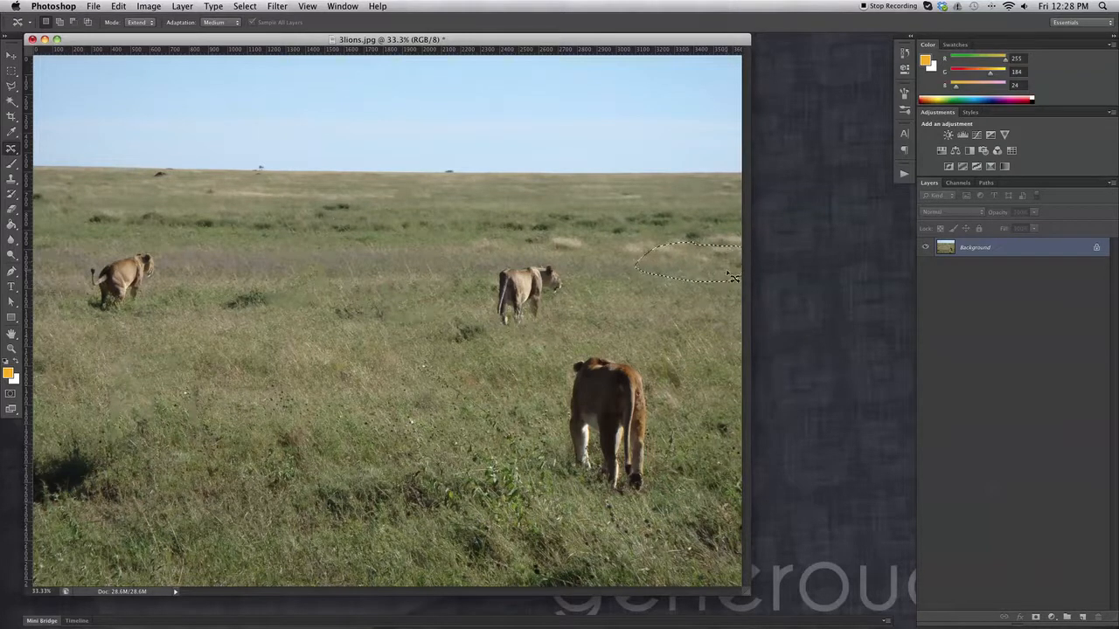
pyautogui.click(14, 70)
pyautogui.click(339, 161)
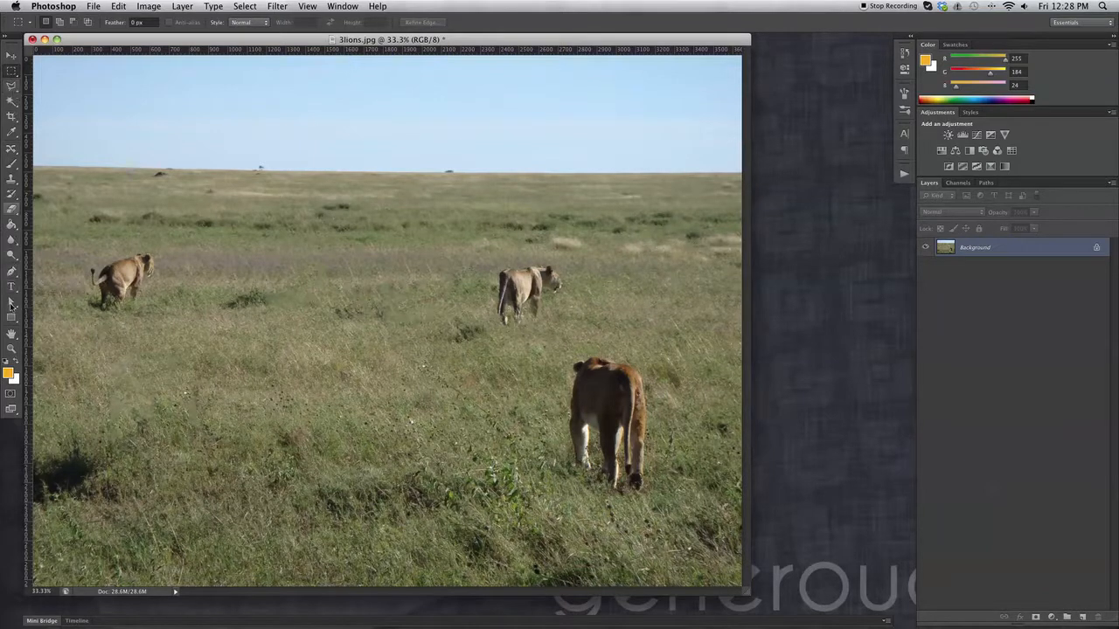
# Outline the hindquarters, tail and hind legs of the right-hand distant lion with the Content-Aware Move Tool in Extend mode
pyautogui.click(11, 348)
pyautogui.click(507, 313)
pyautogui.moveTo(507, 313); pyautogui.dragTo(246, 273)
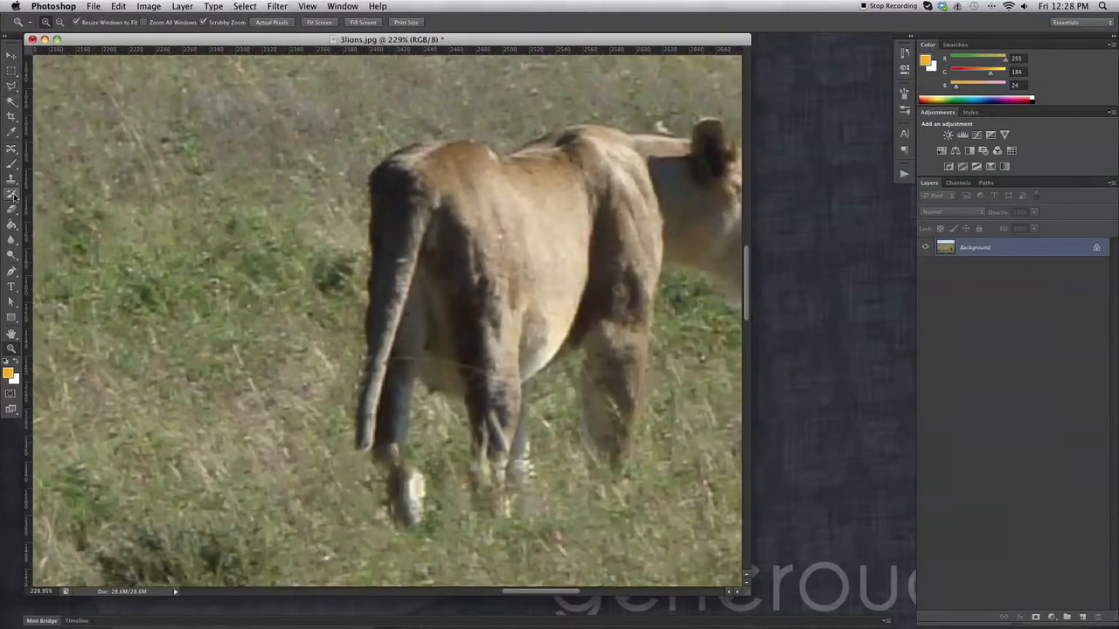
pyautogui.click(11, 150)
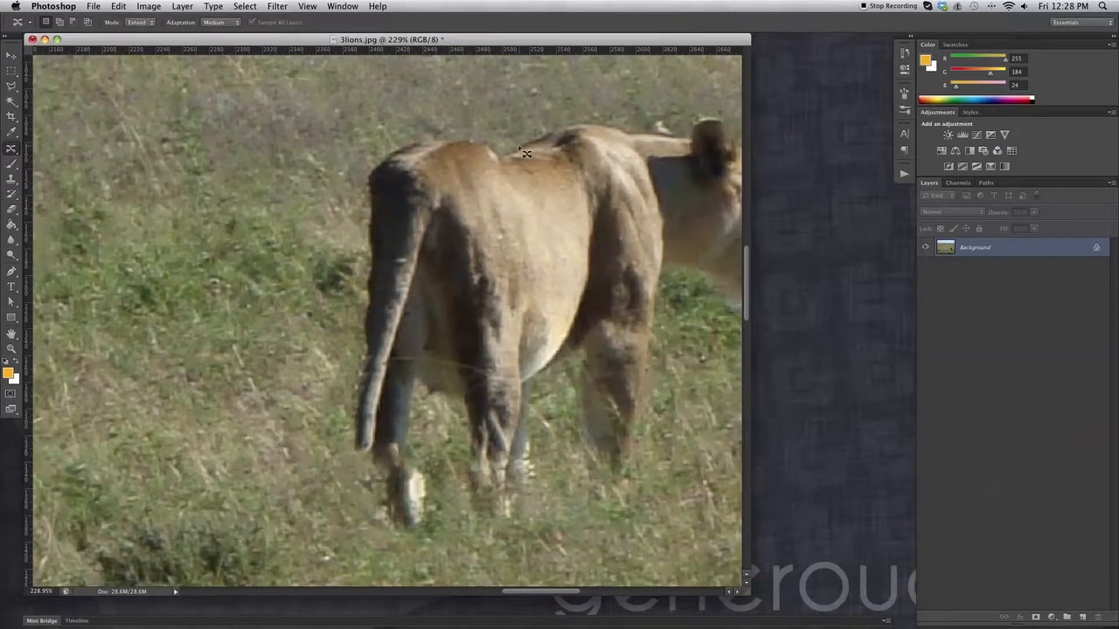
pyautogui.moveTo(511, 155)
pyautogui.mouseDown()
pyautogui.moveTo(559, 310)
pyautogui.moveTo(559, 446)
pyautogui.moveTo(494, 537)
pyautogui.moveTo(349, 529)
pyautogui.moveTo(339, 335)
pyautogui.mouseUp()
pyautogui.moveTo(425, 133)
pyautogui.mouseDown()
pyautogui.moveTo(500, 139)
pyautogui.moveTo(512, 156)
pyautogui.mouseUp()
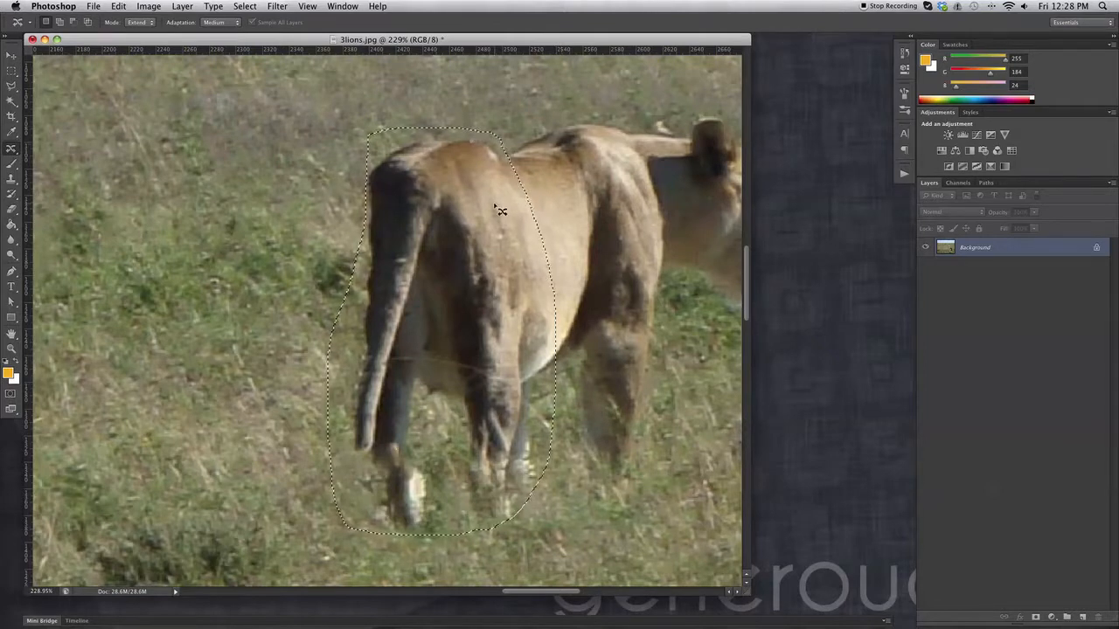
# Extend the lion's body by shifting the selected hindquarters slightly left and down, and clear the selection
pyautogui.moveTo(501, 210); pyautogui.dragTo(453, 227)
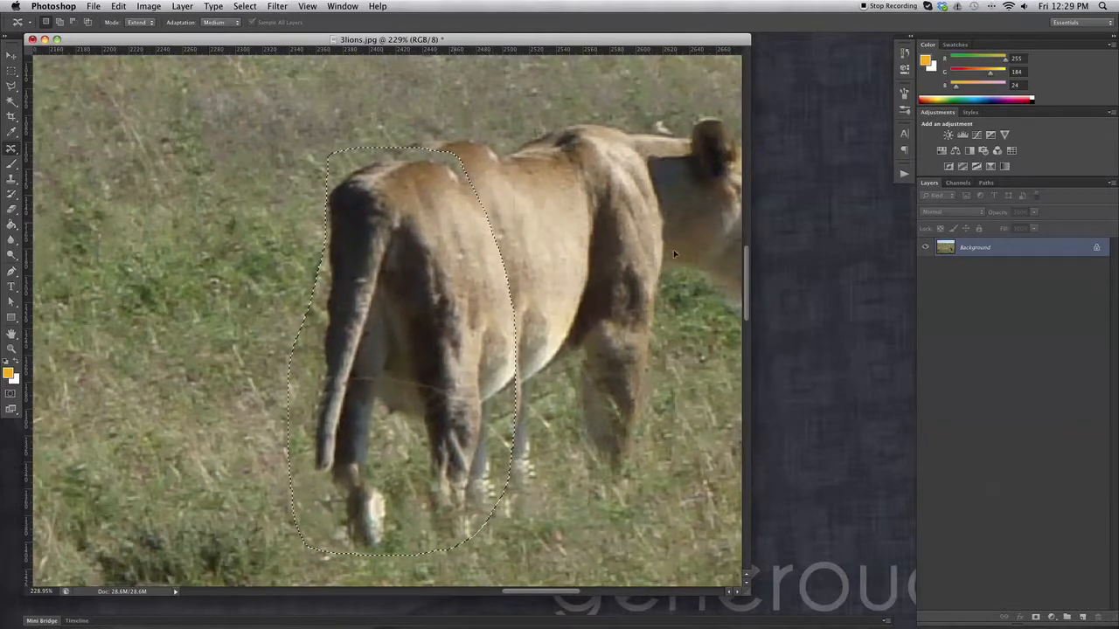
pyautogui.click(11, 70)
pyautogui.click(113, 98)
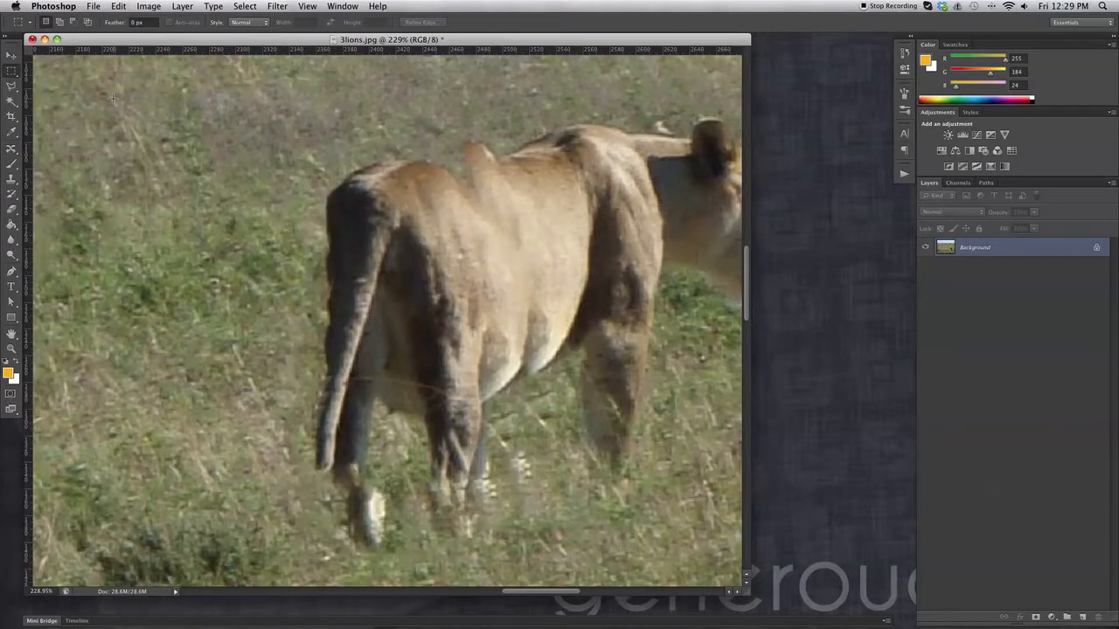
# Examine the extended lion within the wider scene at 50% zoom, leaving nothing selected
pyautogui.press('super+minus')
pyautogui.press('super+minus')
pyautogui.press('super+minus')
pyautogui.press('super+minus')
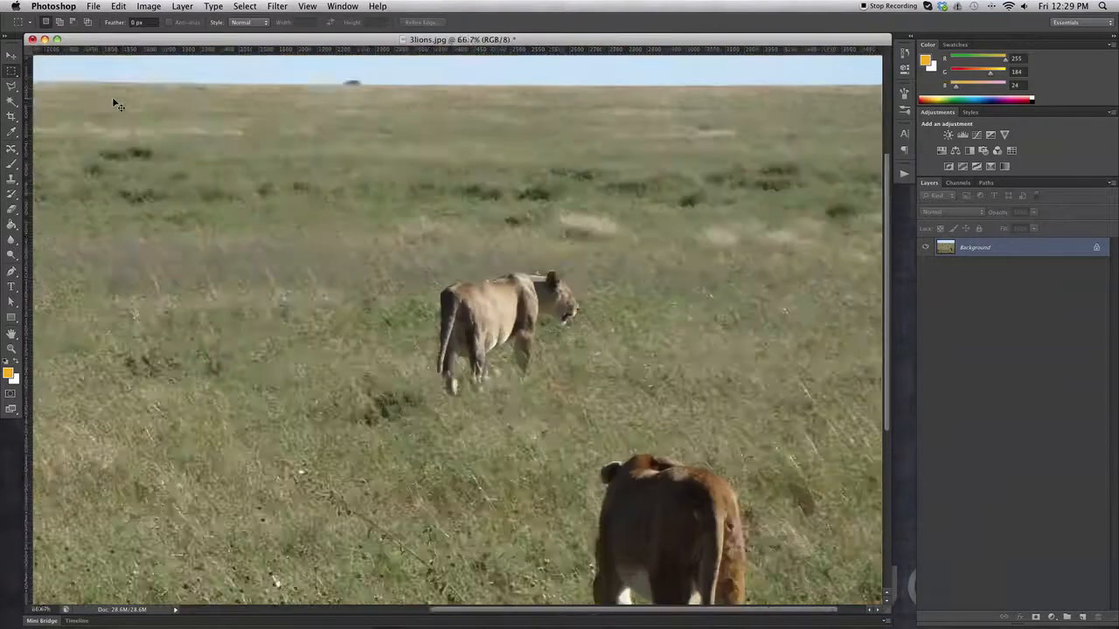
pyautogui.scroll(-1, 446, 198)
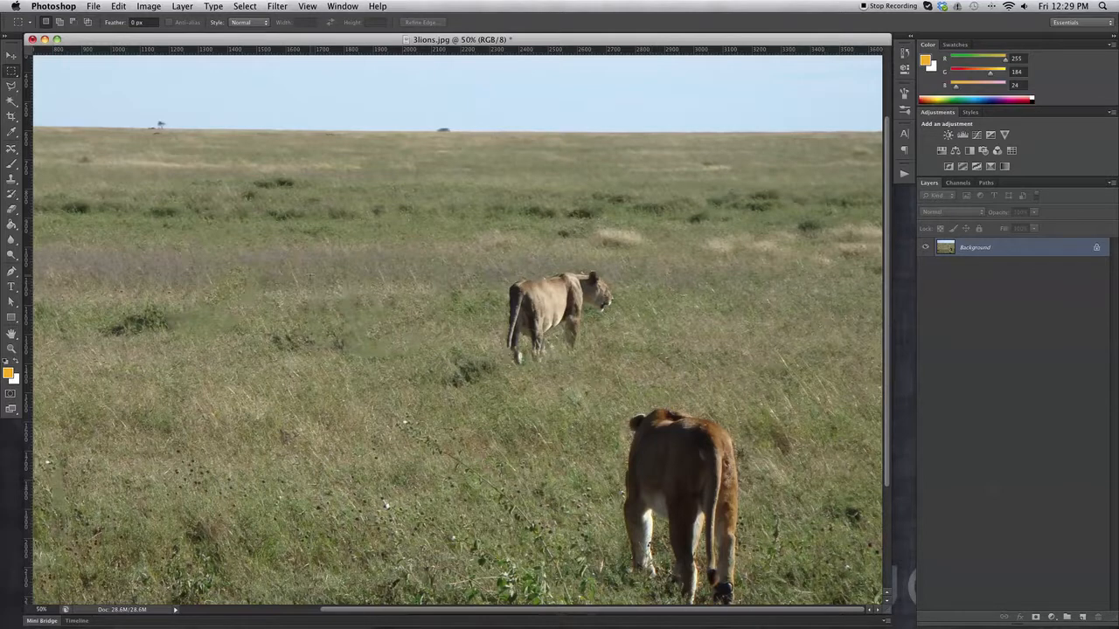
pyautogui.scroll(4, 514, 496)
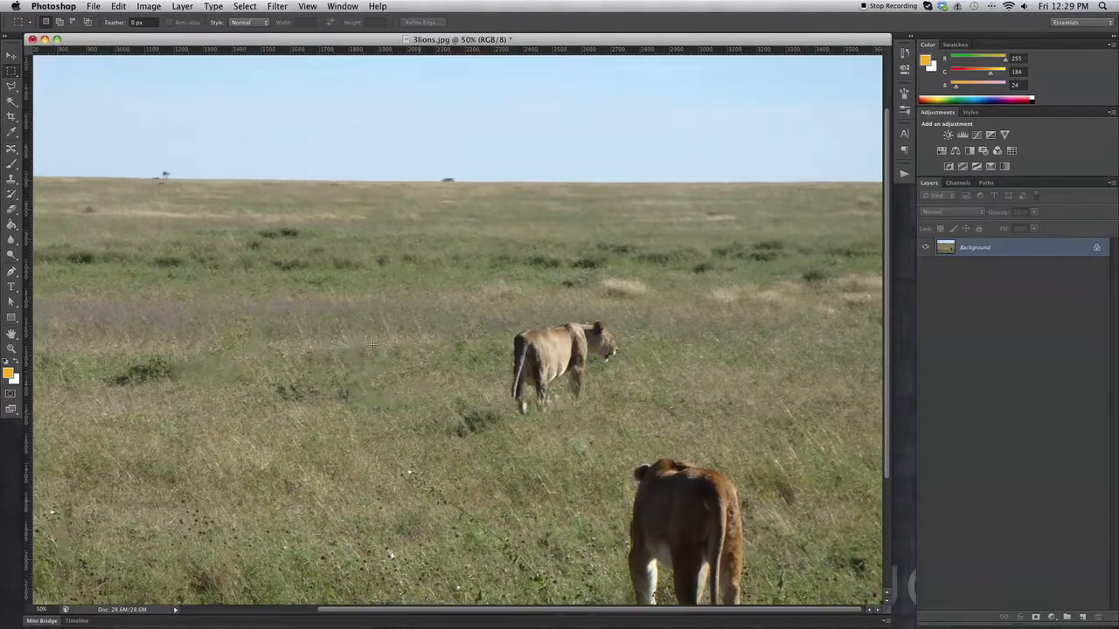
pyautogui.press('super+z')
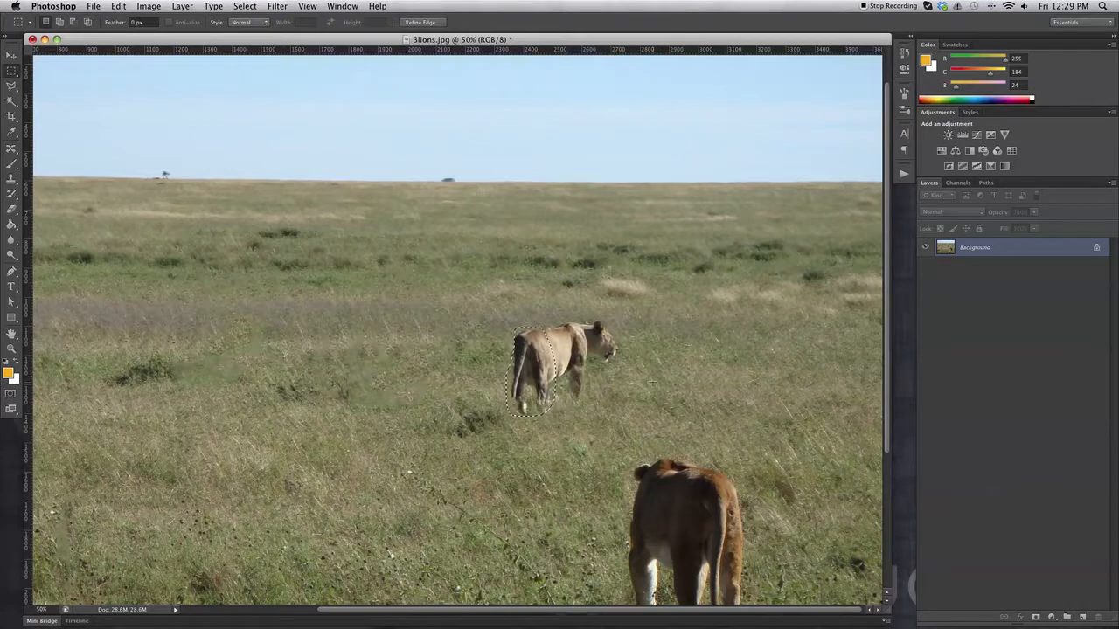
pyautogui.click(587, 315)
# Return to the Content-Aware Move Tool and set its mode back to Move
pyautogui.hscroll(-5, 178, 335)
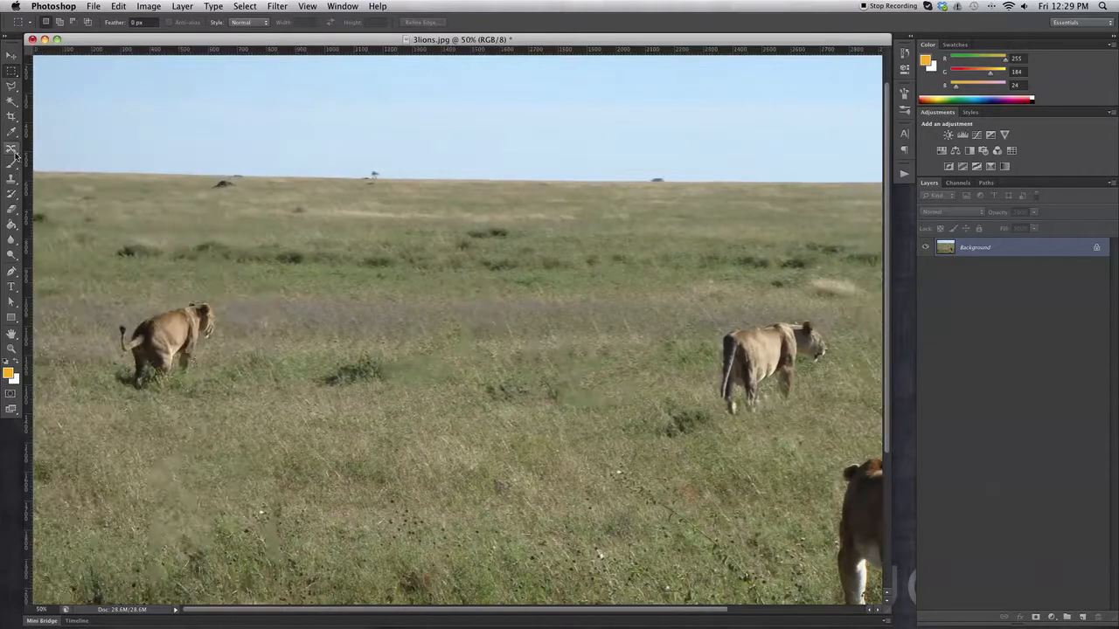
pyautogui.click(12, 150)
pyautogui.click(137, 24)
pyautogui.click(136, 10)
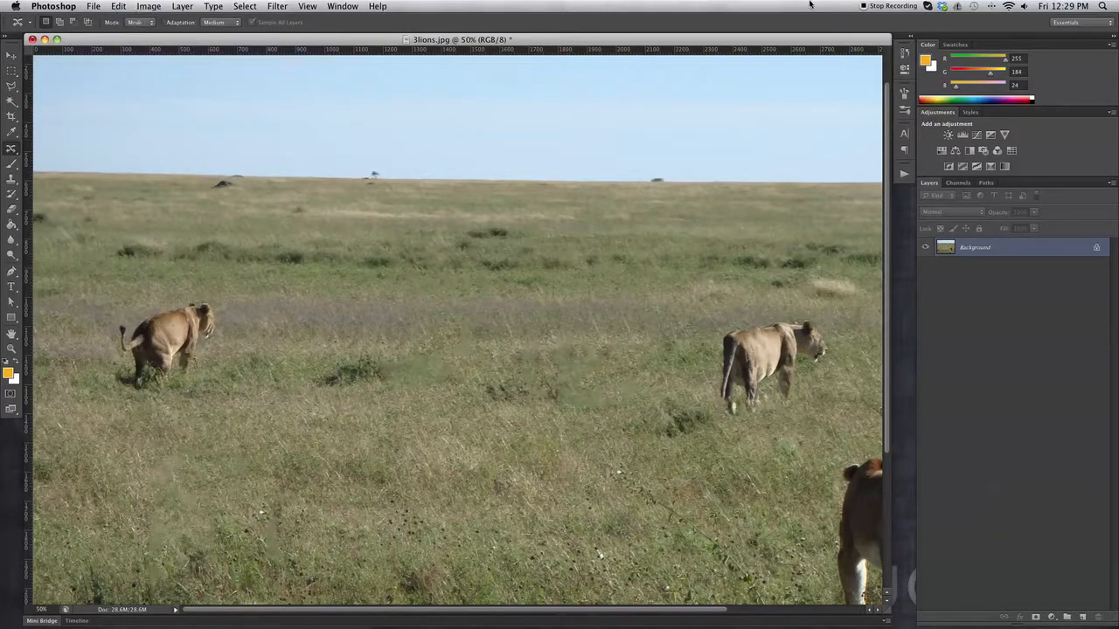